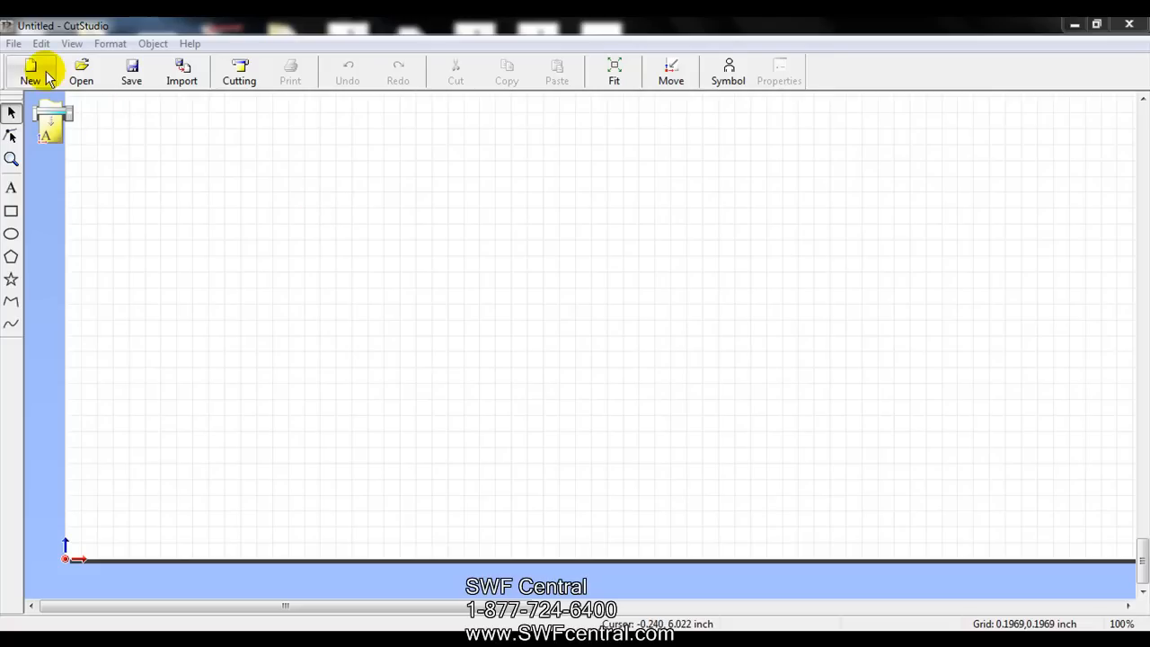
Undock the standard toolbar so it floats over the canvas, and dock it back below the menu bar
drag(25, 83, 172, 226)
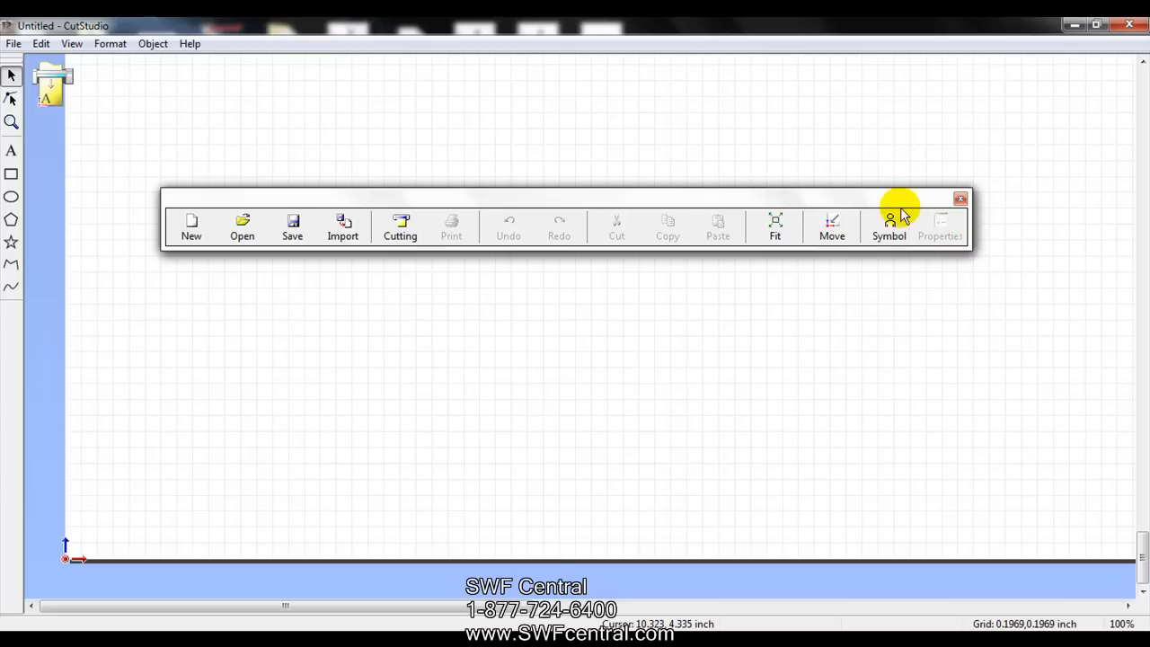
mouse_move(896, 200)
mouse_down()
mouse_move(813, 117)
mouse_move(714, 56)
mouse_move(623, 32)
mouse_move(551, 39)
mouse_move(556, 76)
mouse_move(546, 71)
mouse_move(626, 61)
mouse_move(629, 44)
mouse_move(660, 40)
mouse_up()
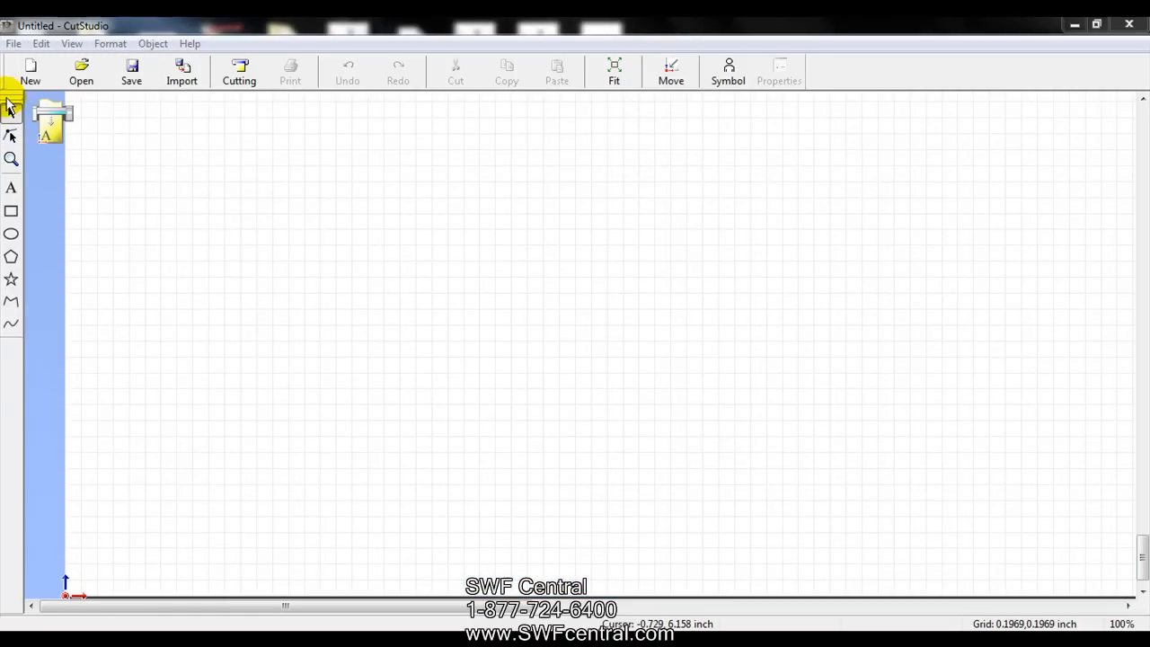
Float the drawing toolbar, try docking it horizontally, and return it to its vertical dock beside the canvas with the standard toolbar realigned
drag(10, 92, 253, 205)
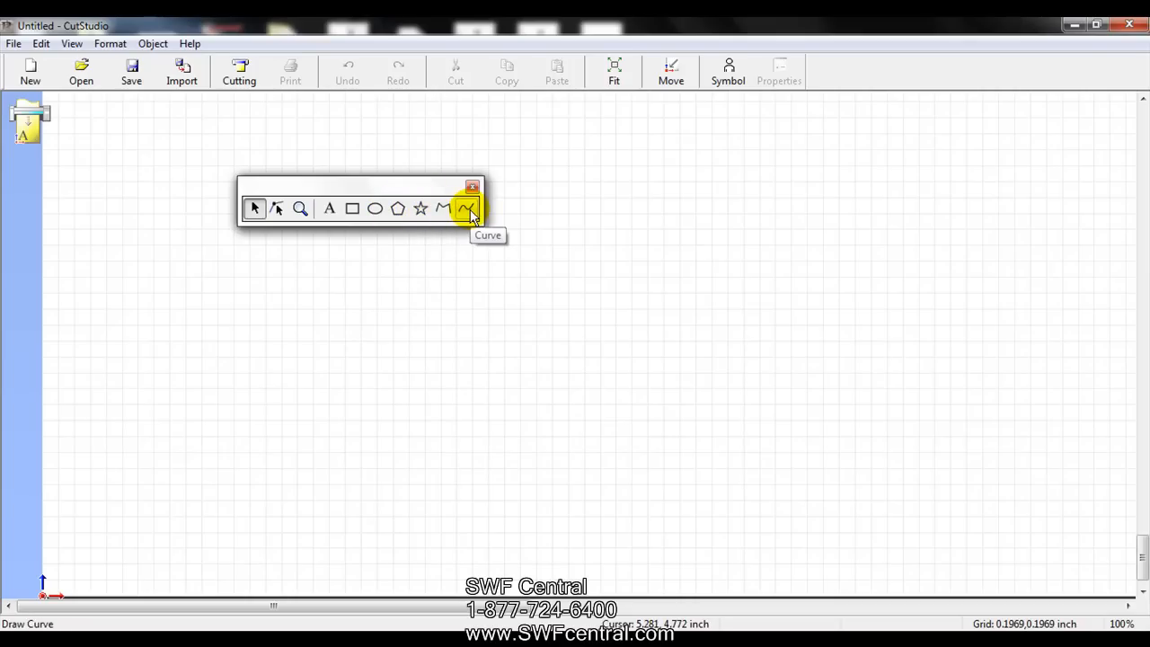
drag(384, 188, 4, 90)
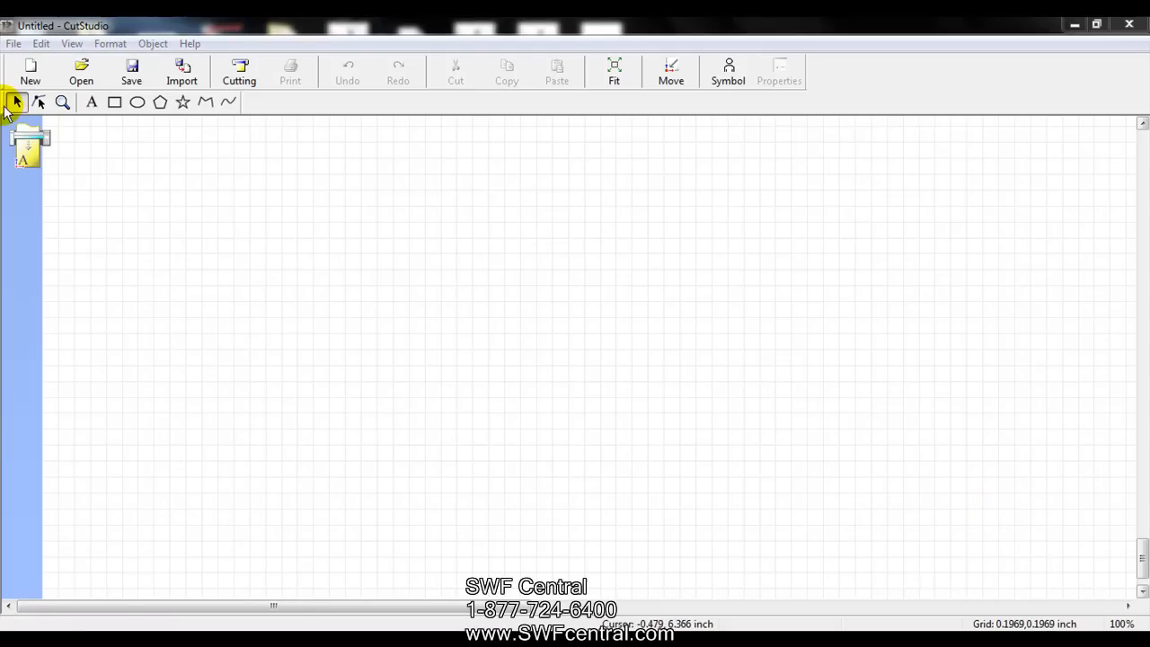
drag(3, 101, 331, 267)
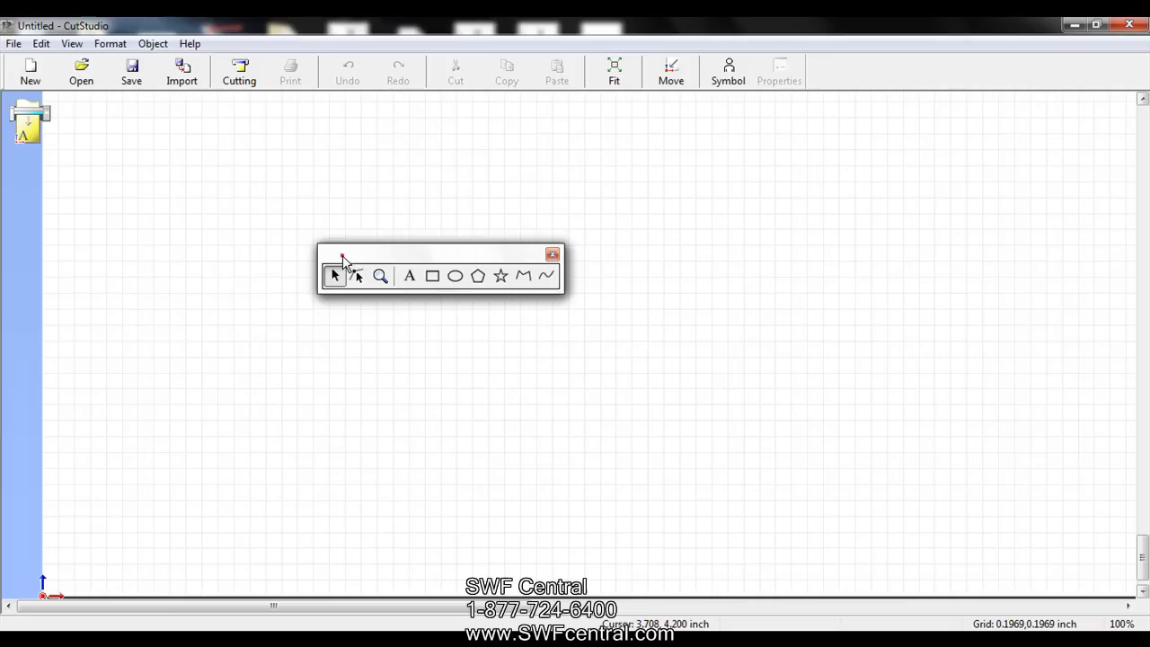
drag(4, 85, 7, 124)
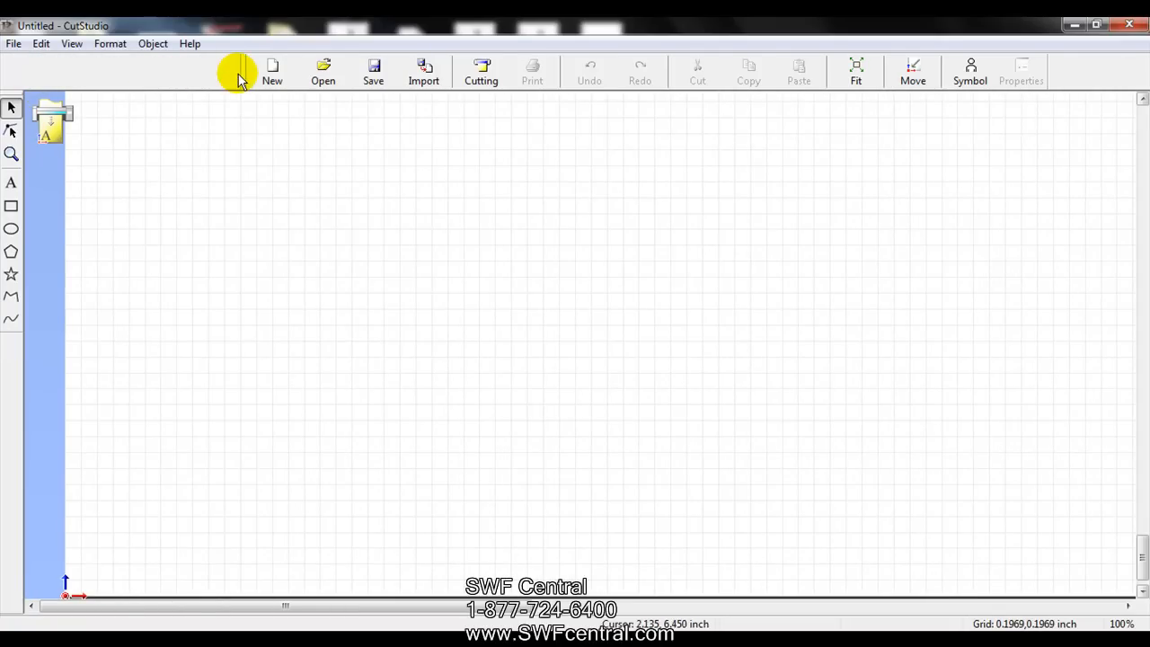
drag(240, 72, 3, 77)
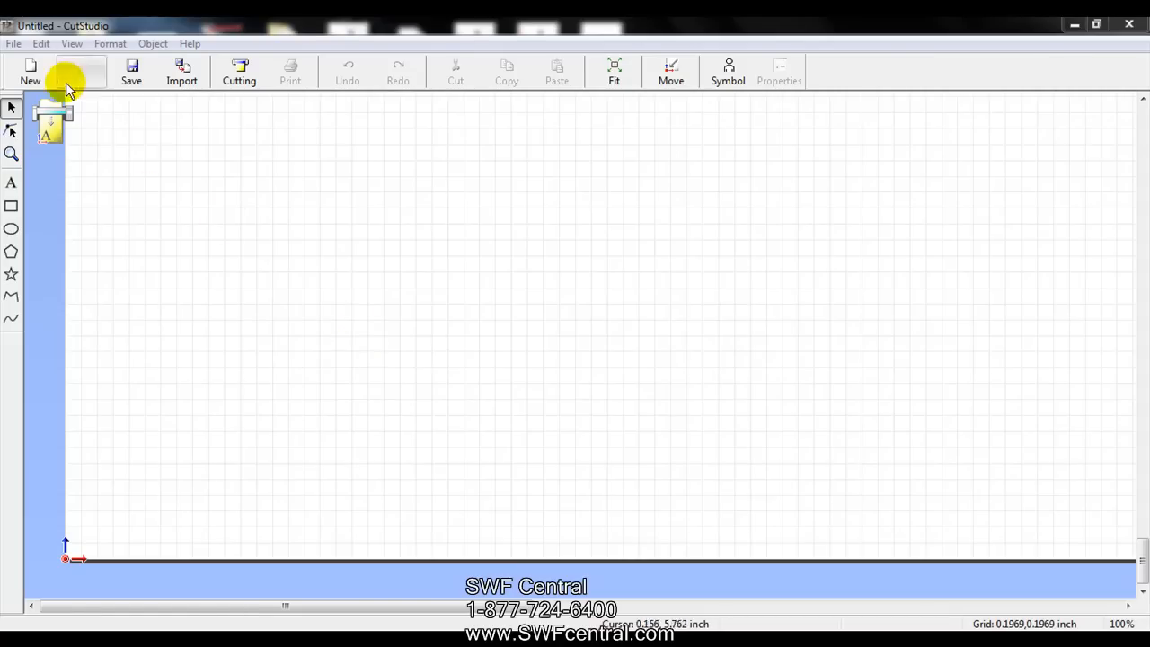
Set the cutting area width to 350 mm in the Roland GX-300 properties of the cutting setup
click(14, 45)
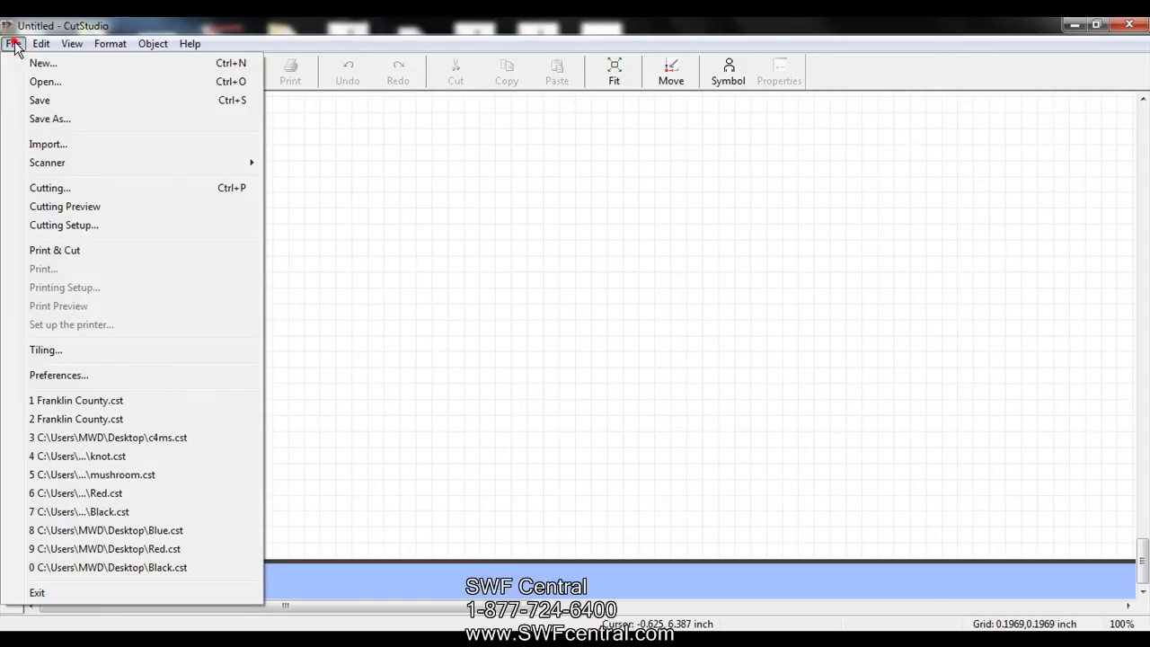
click(50, 227)
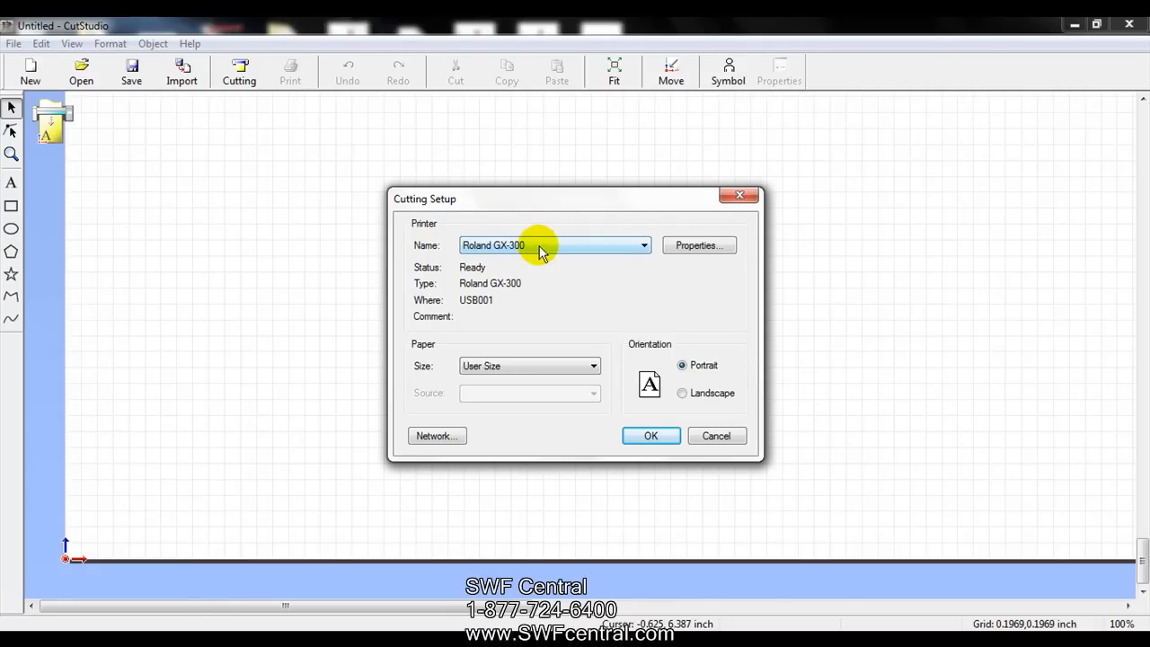
click(692, 248)
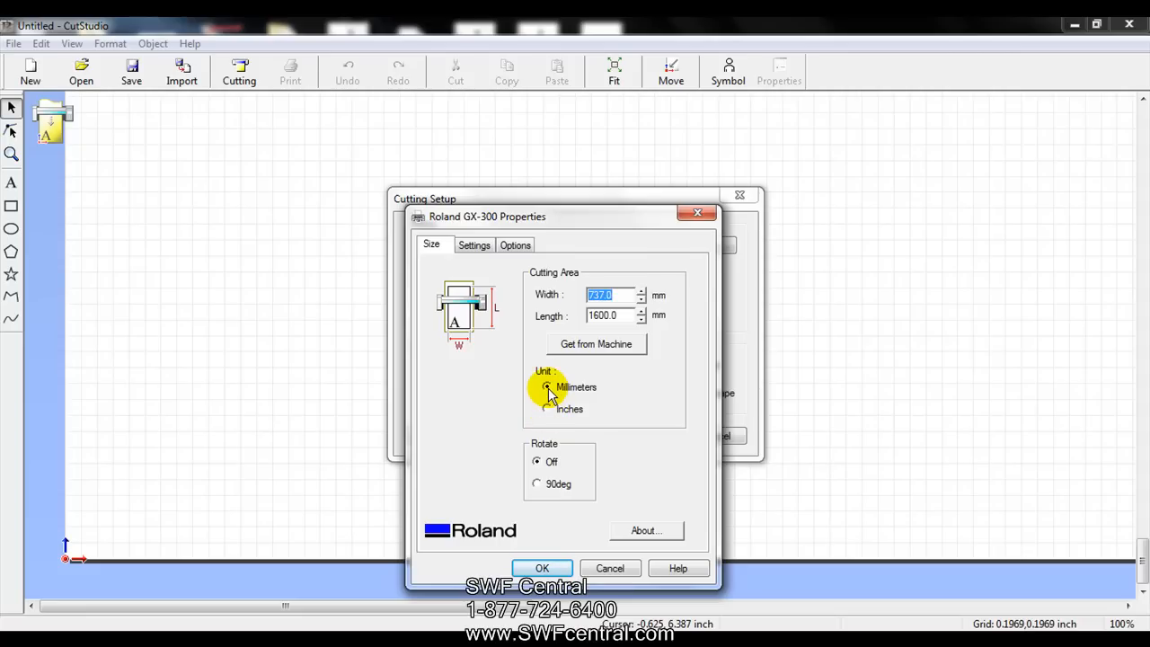
click(629, 294)
double_click(624, 294)
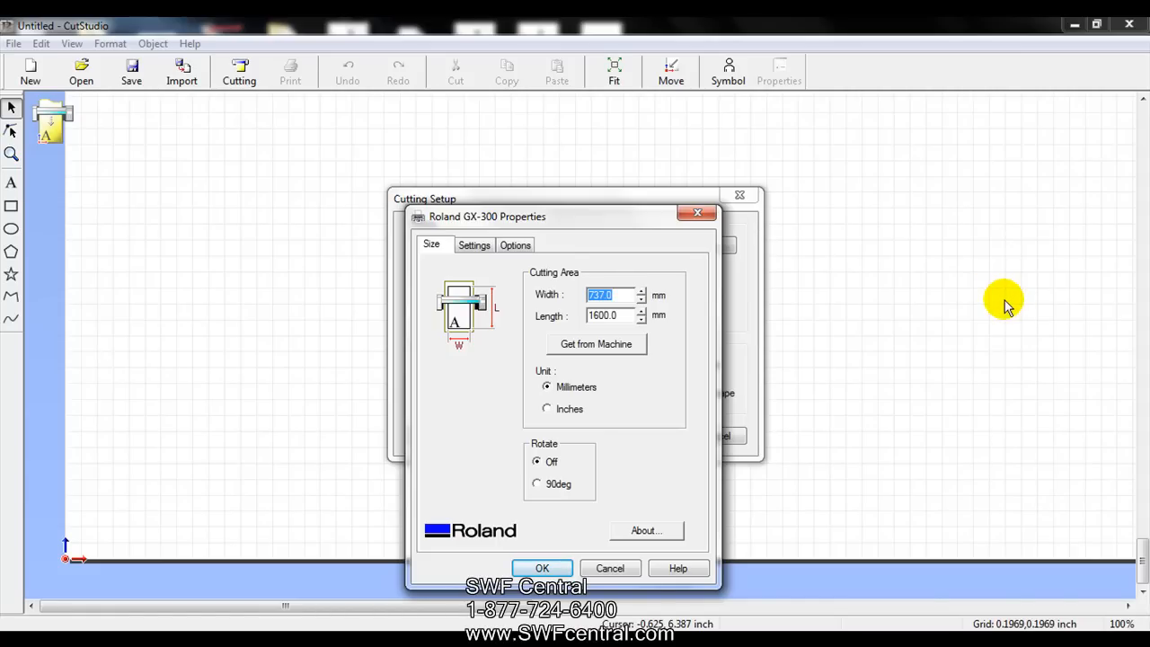
text(350)
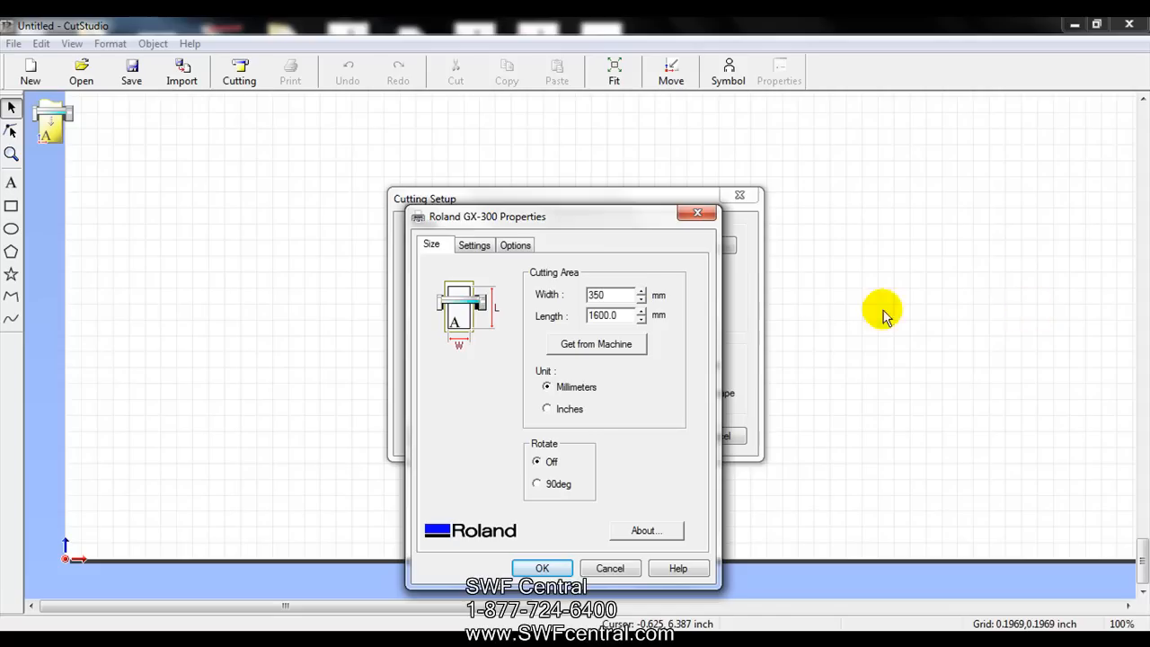
click(542, 569)
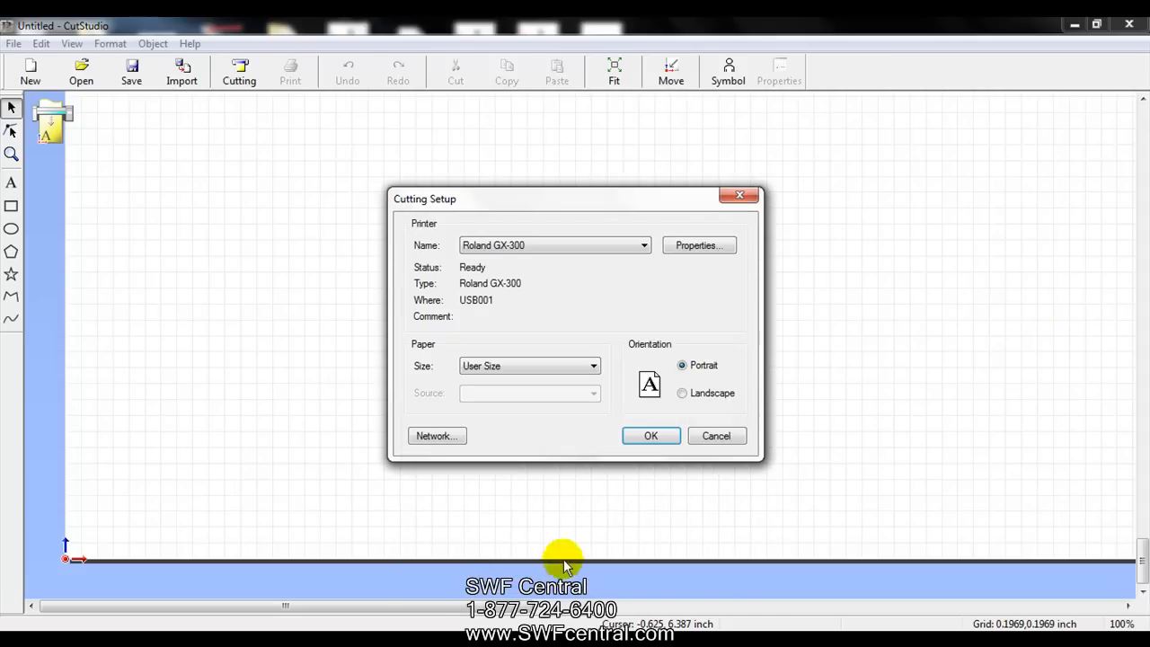
click(651, 438)
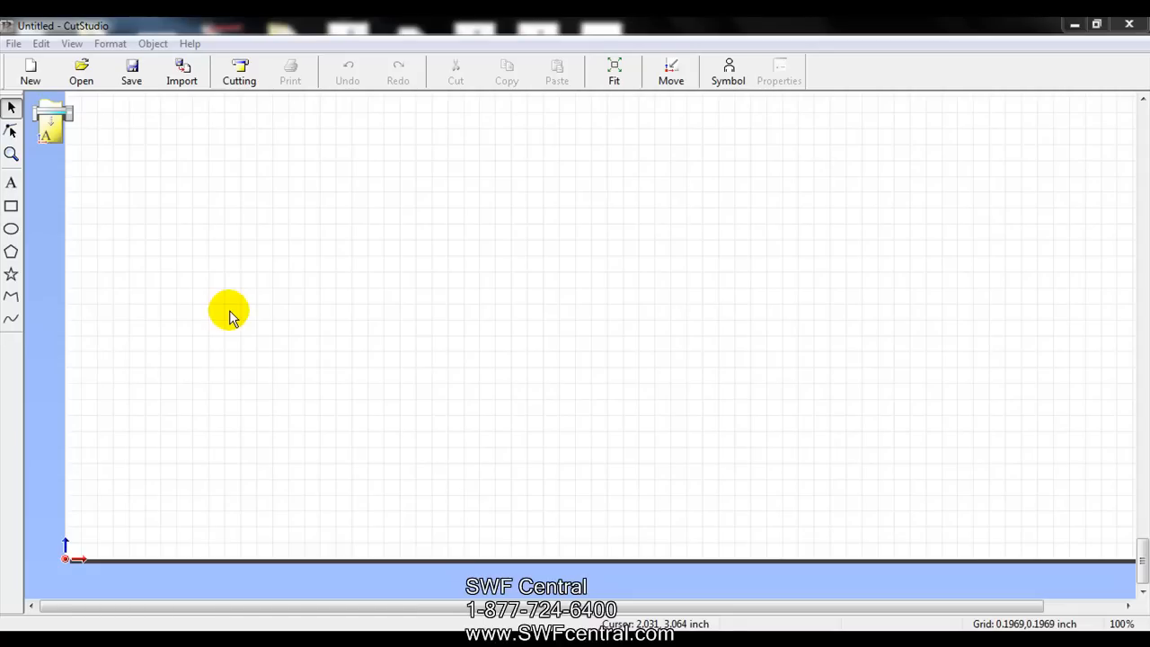
Zoom out to 50% to examine the full width of the page
drag(557, 607, 462, 608)
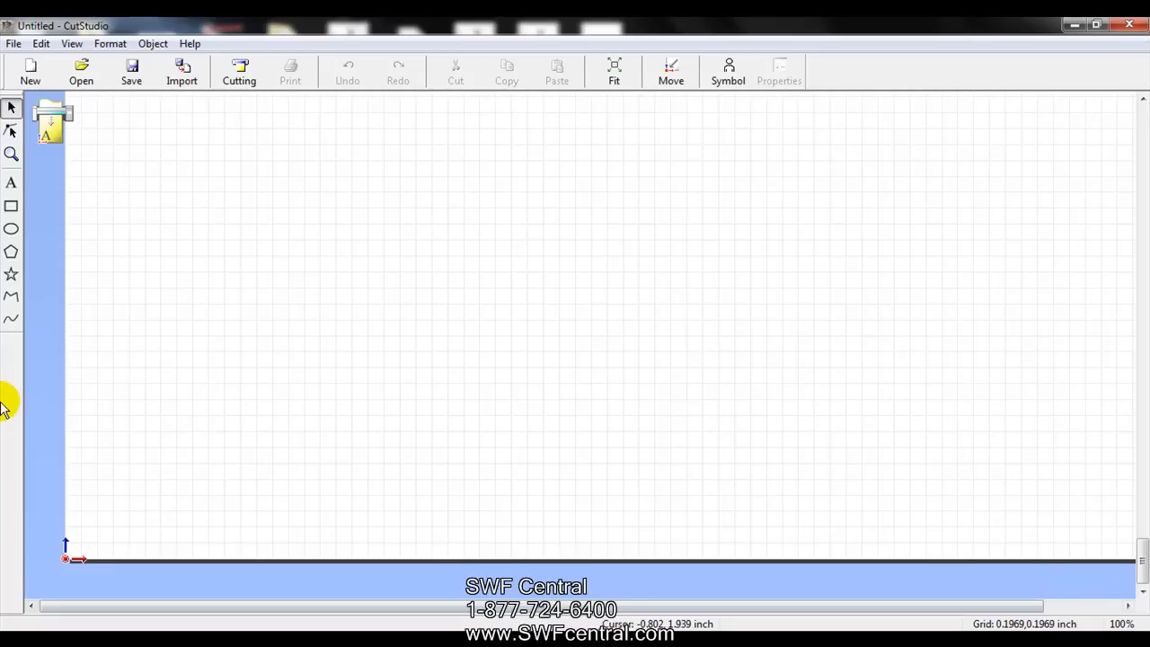
click(11, 155)
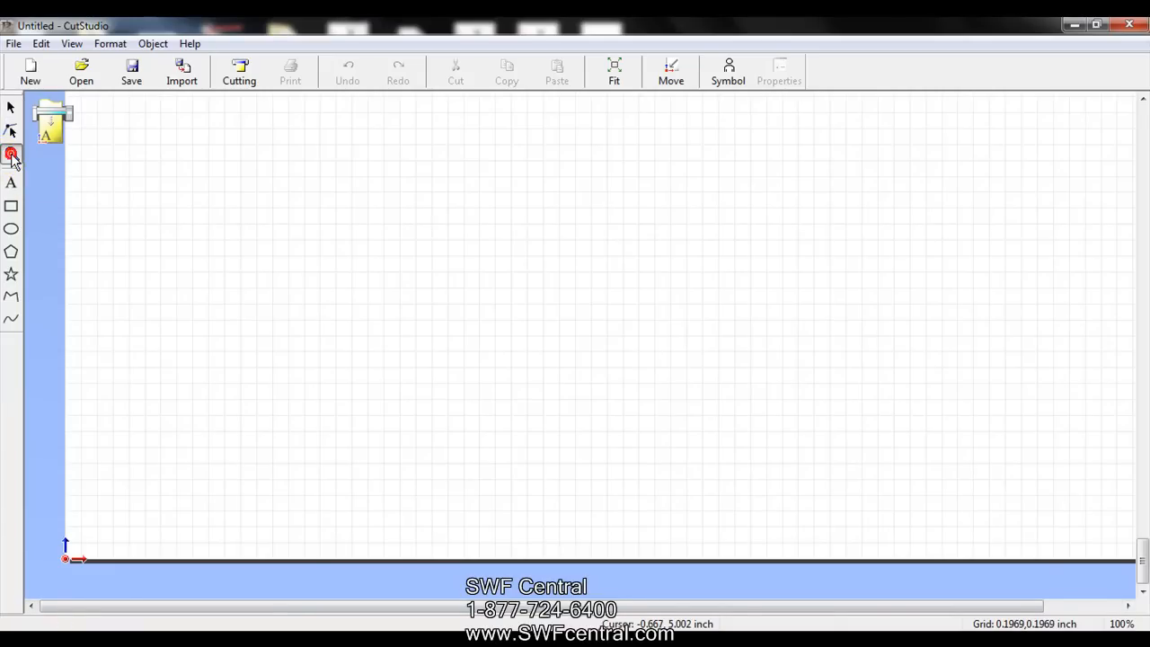
right_click(411, 316)
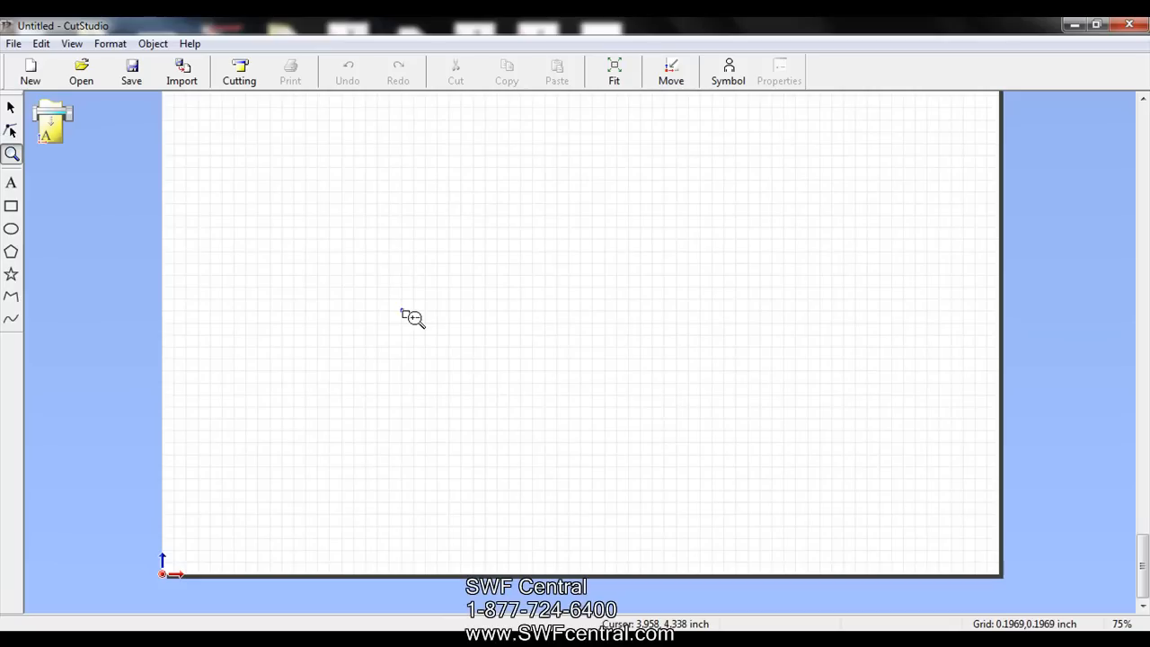
right_click(410, 316)
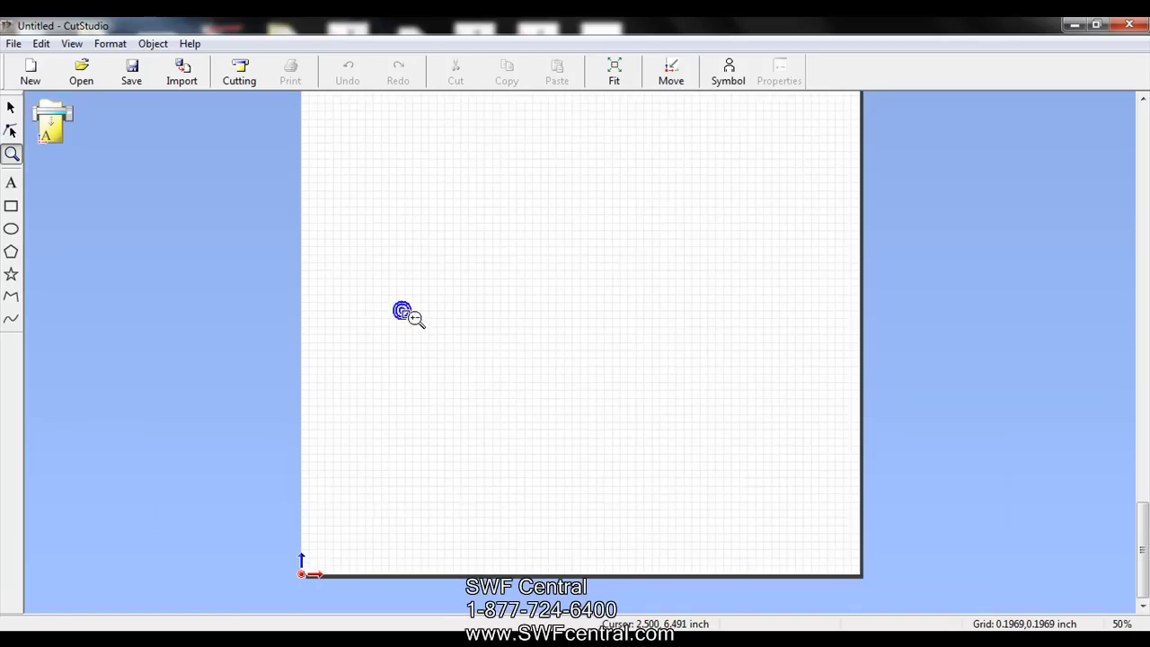
click(420, 384)
right_click(420, 384)
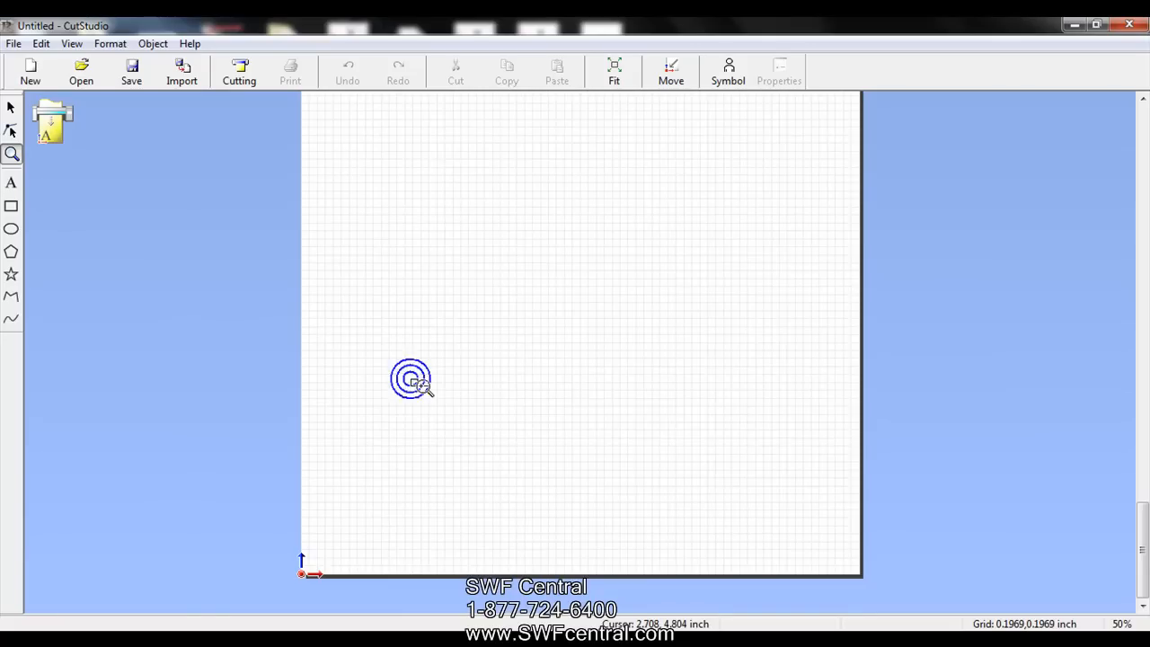
Set the Roland GX-300 cutting area width to 700 mm in the cutting setup
click(12, 43)
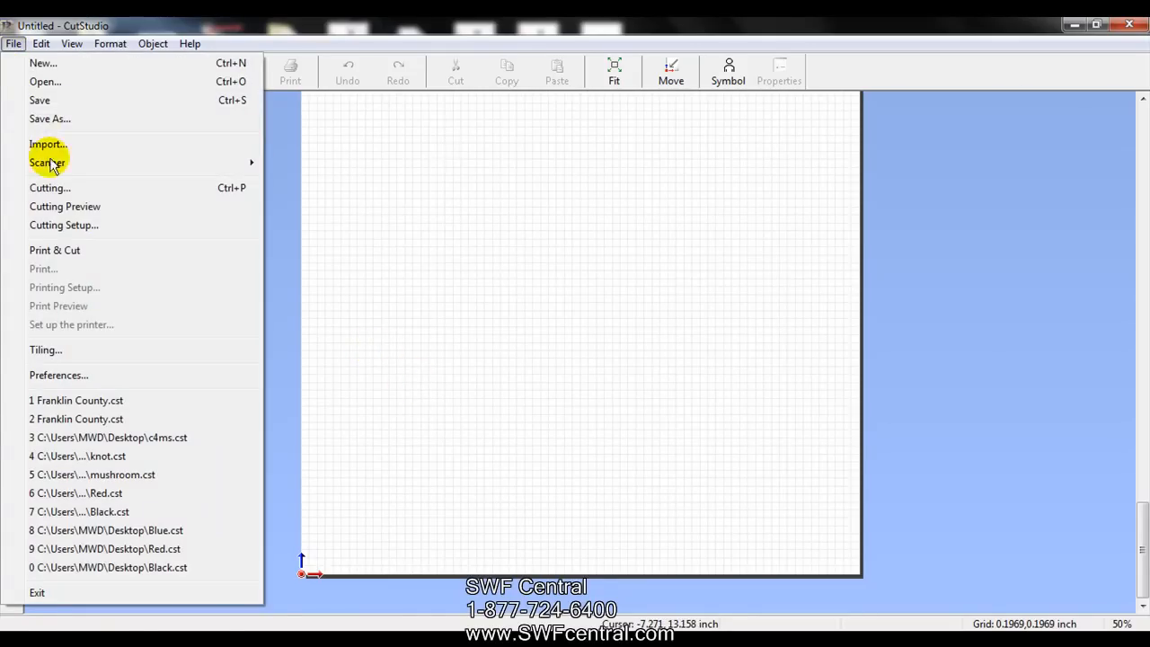
click(85, 229)
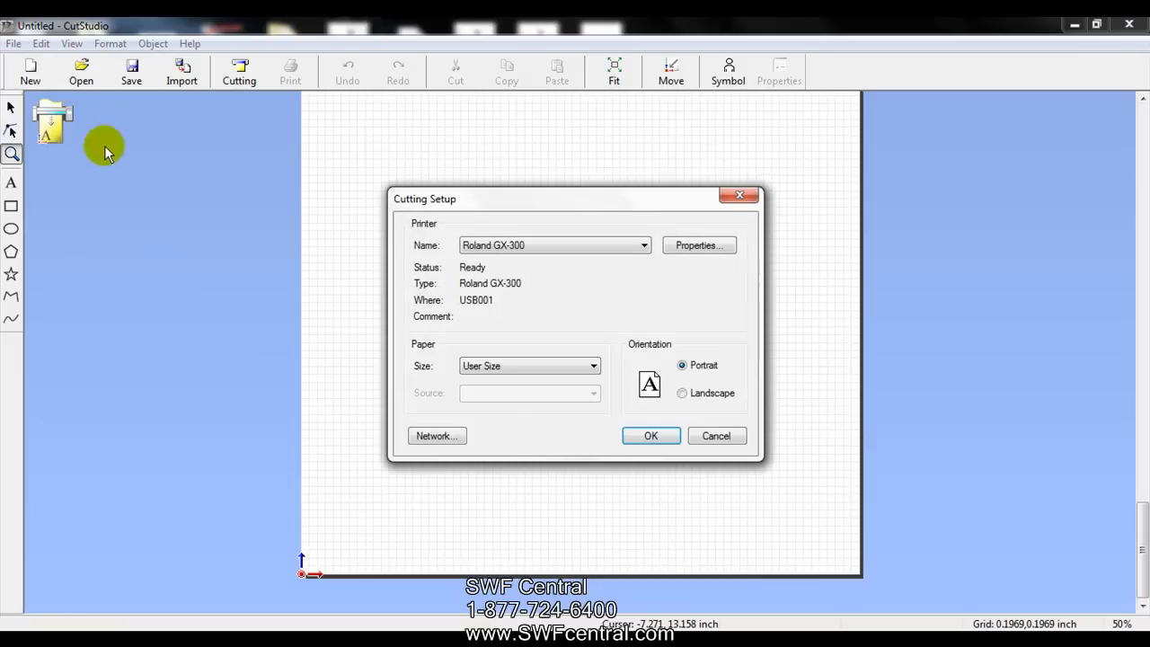
click(687, 246)
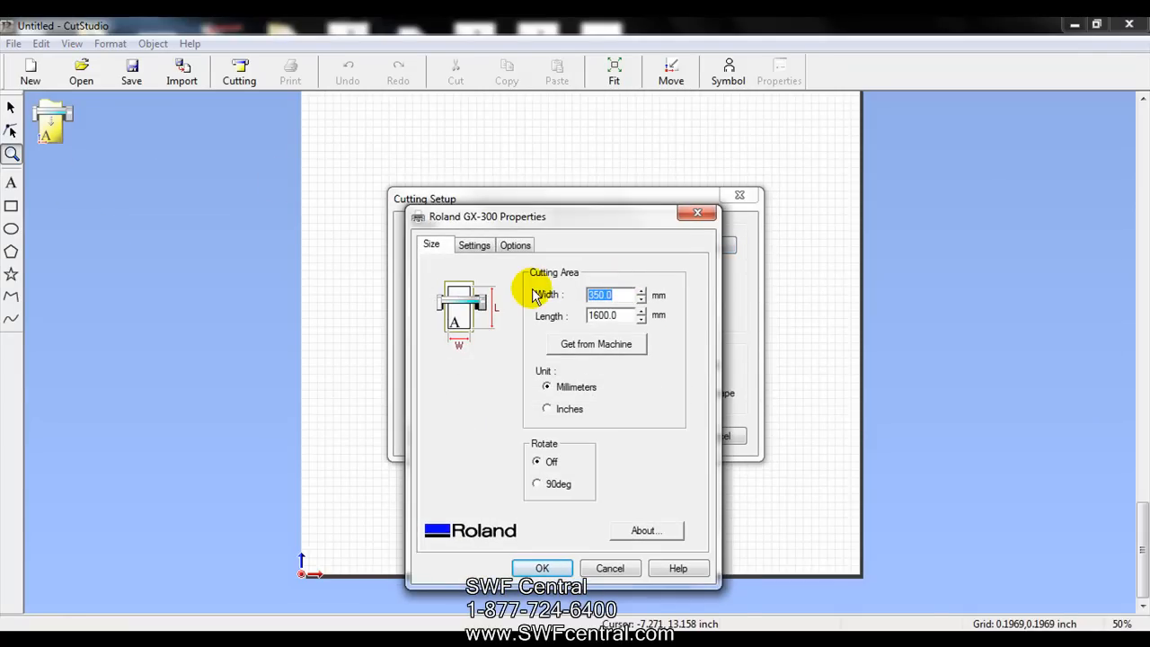
text(700)
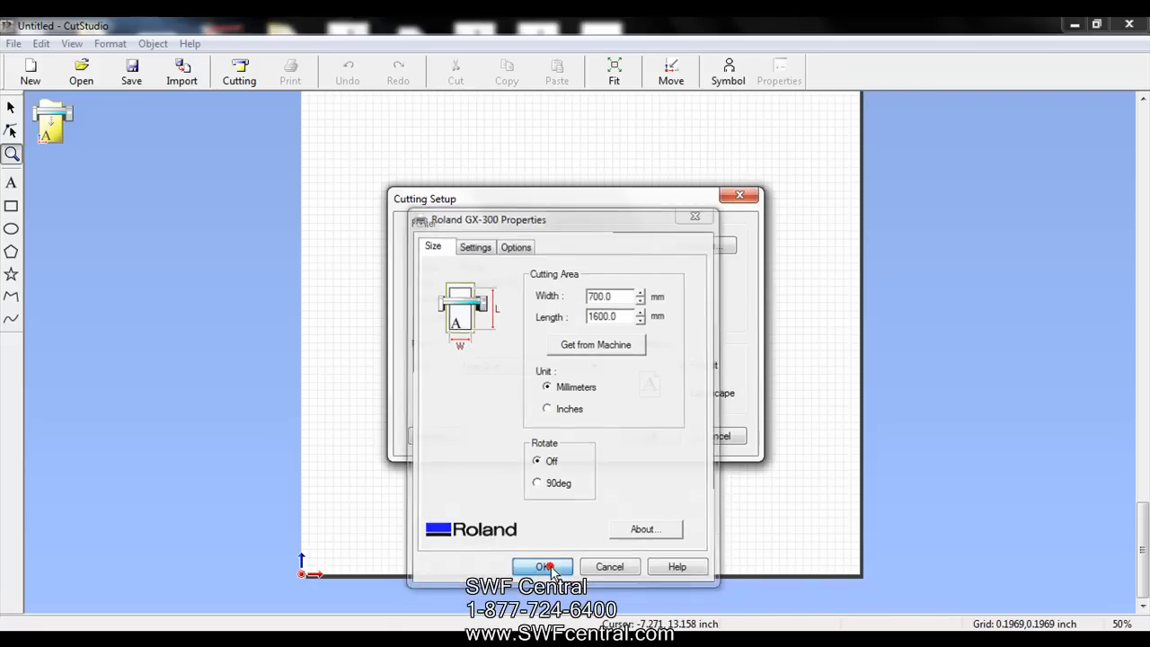
click(544, 568)
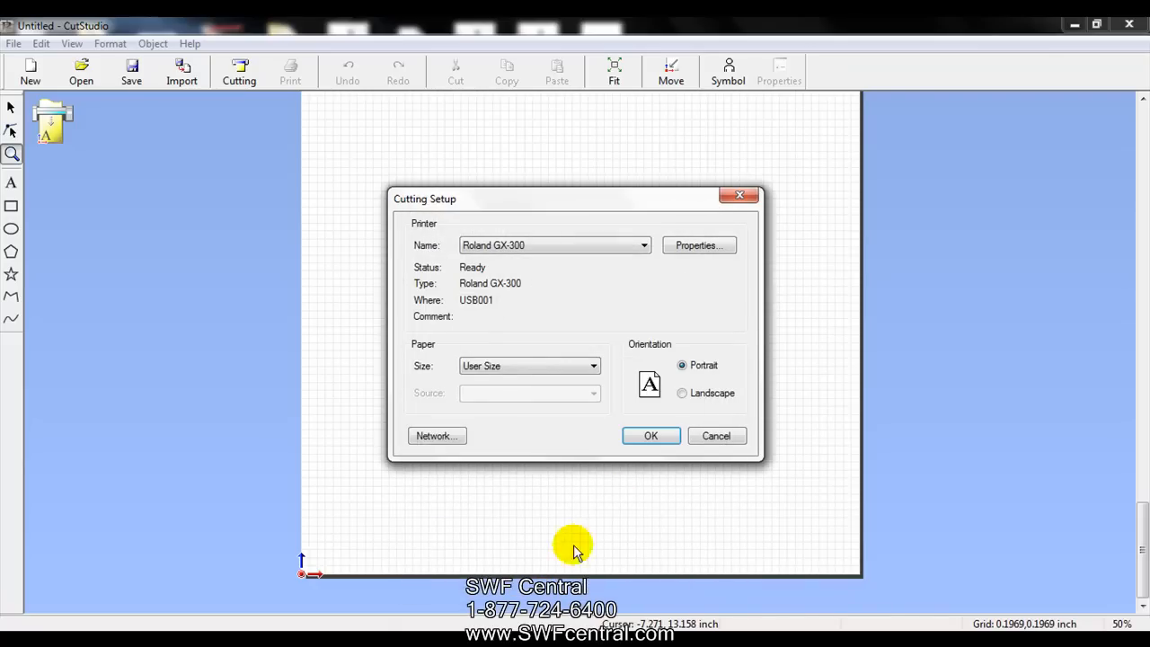
click(656, 439)
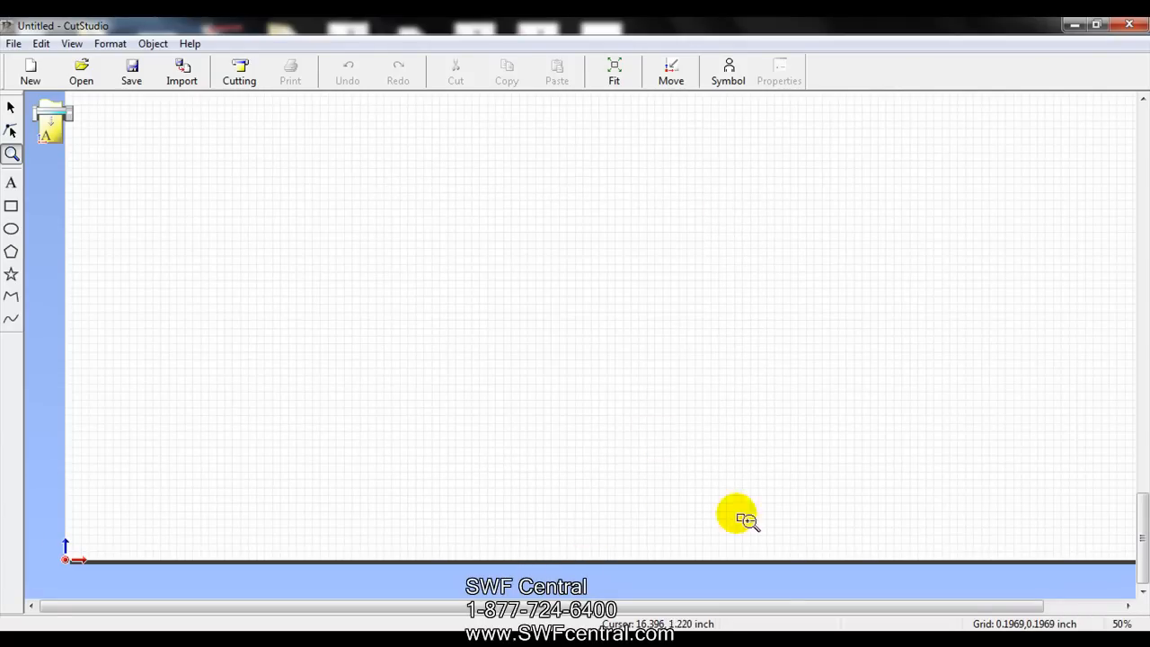
drag(770, 606, 847, 607)
right_click(443, 359)
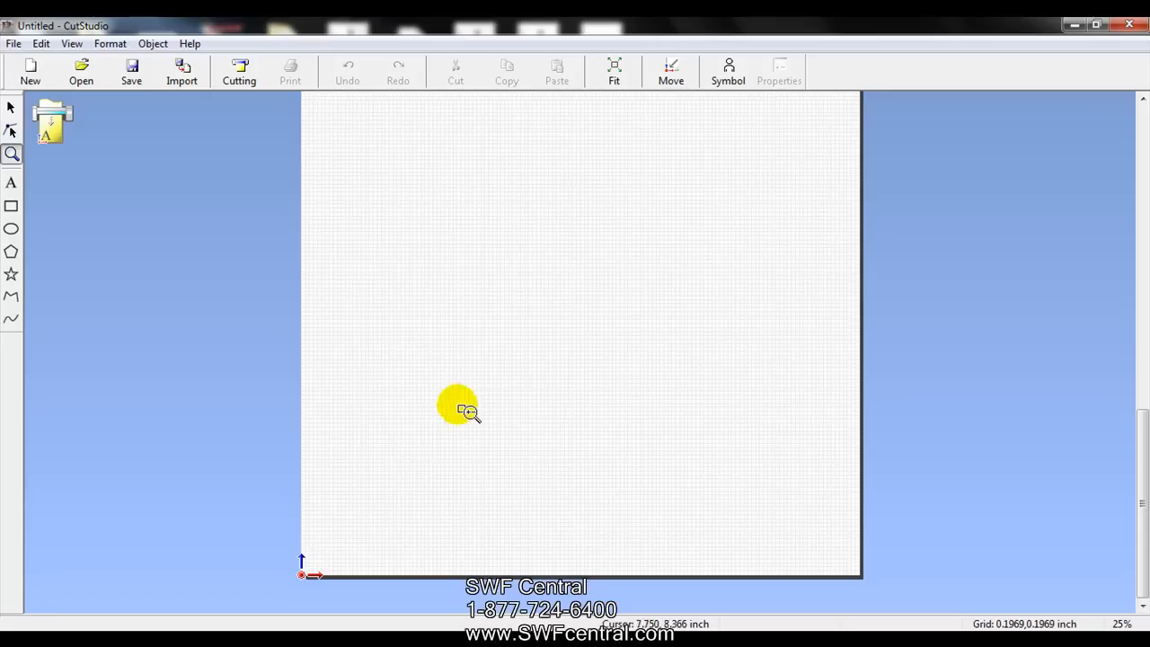
Set the cutting area width of the Roland GX-300 back to 350 mm in the cutting setup
click(13, 43)
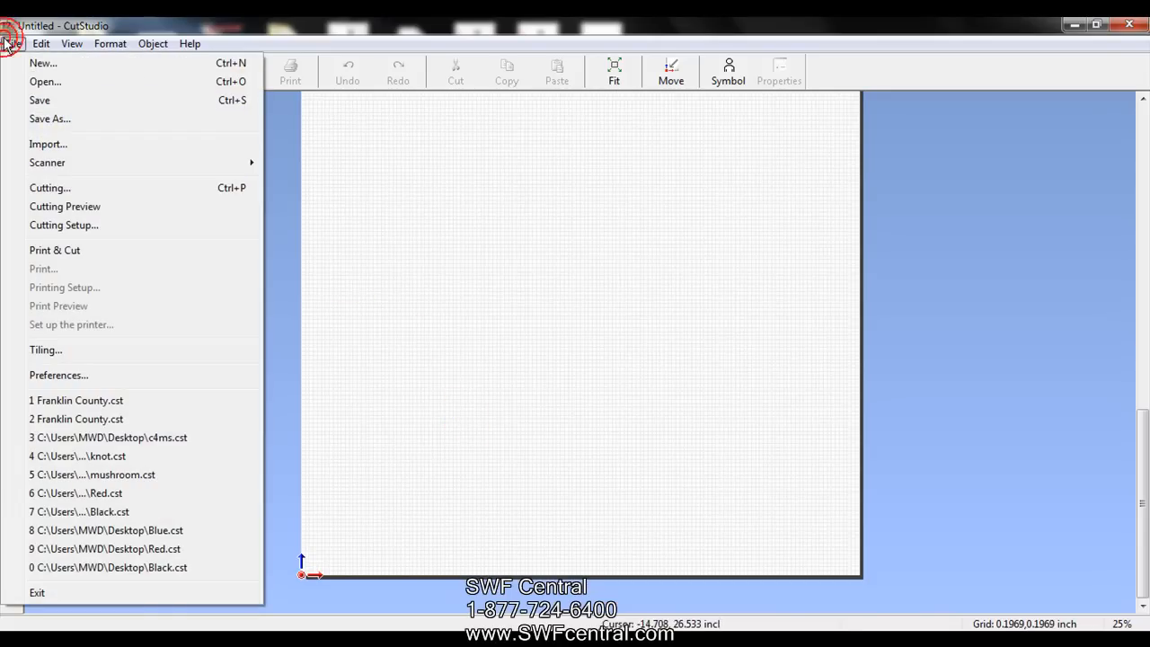
click(60, 225)
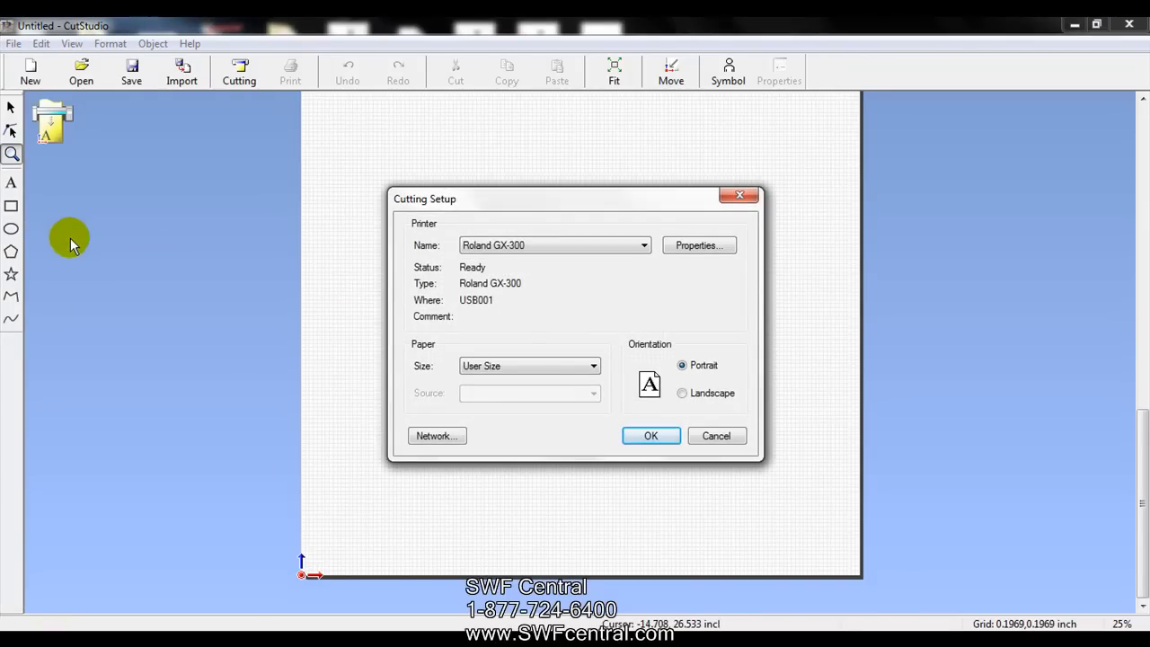
click(699, 246)
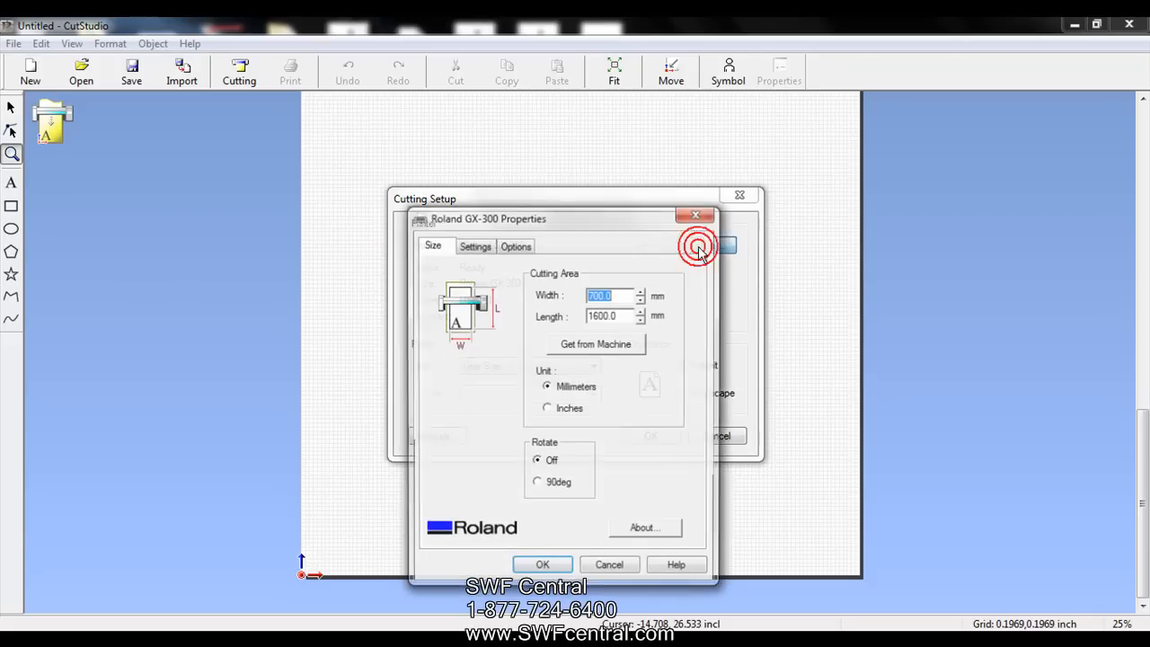
text(350)
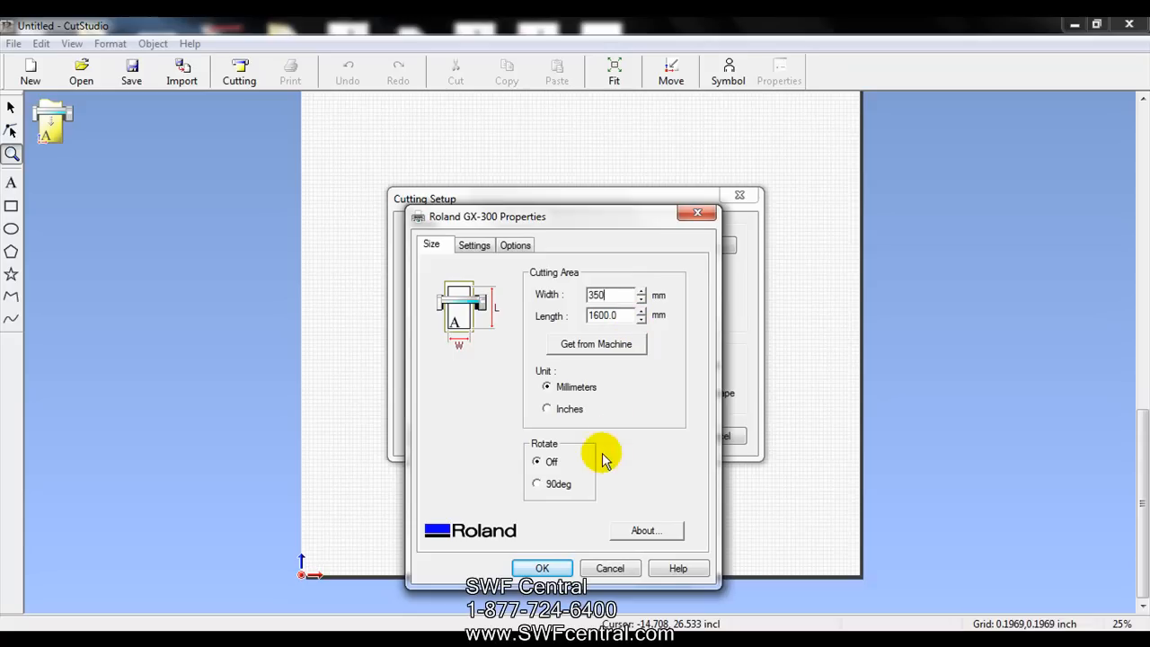
click(543, 569)
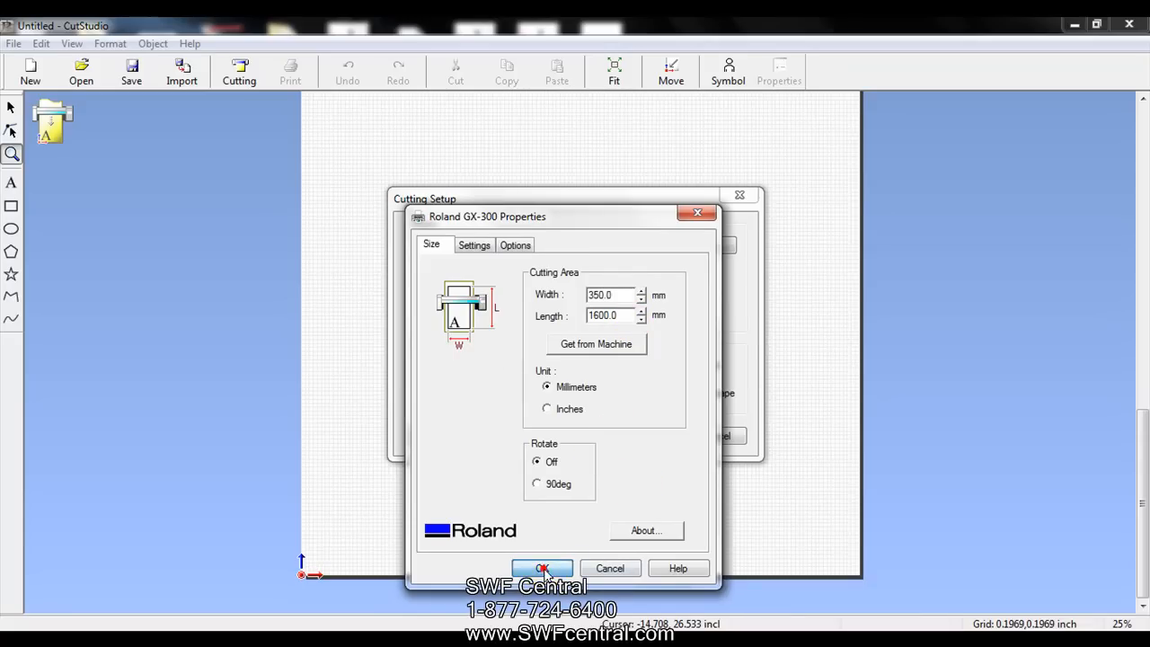
click(651, 436)
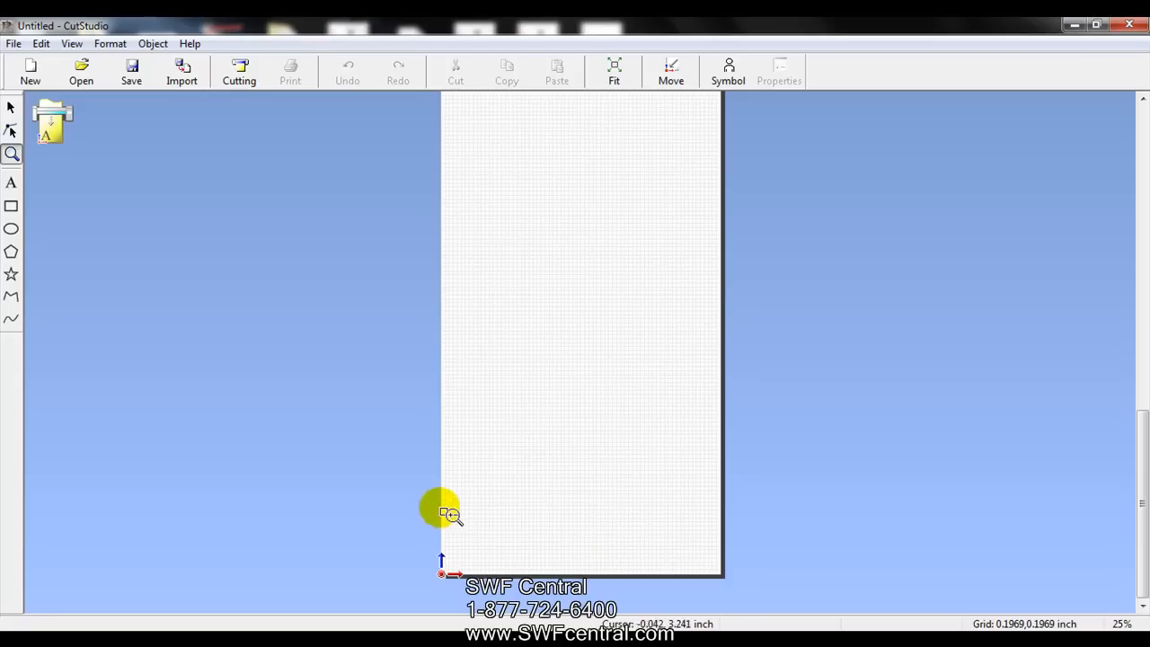
click(502, 550)
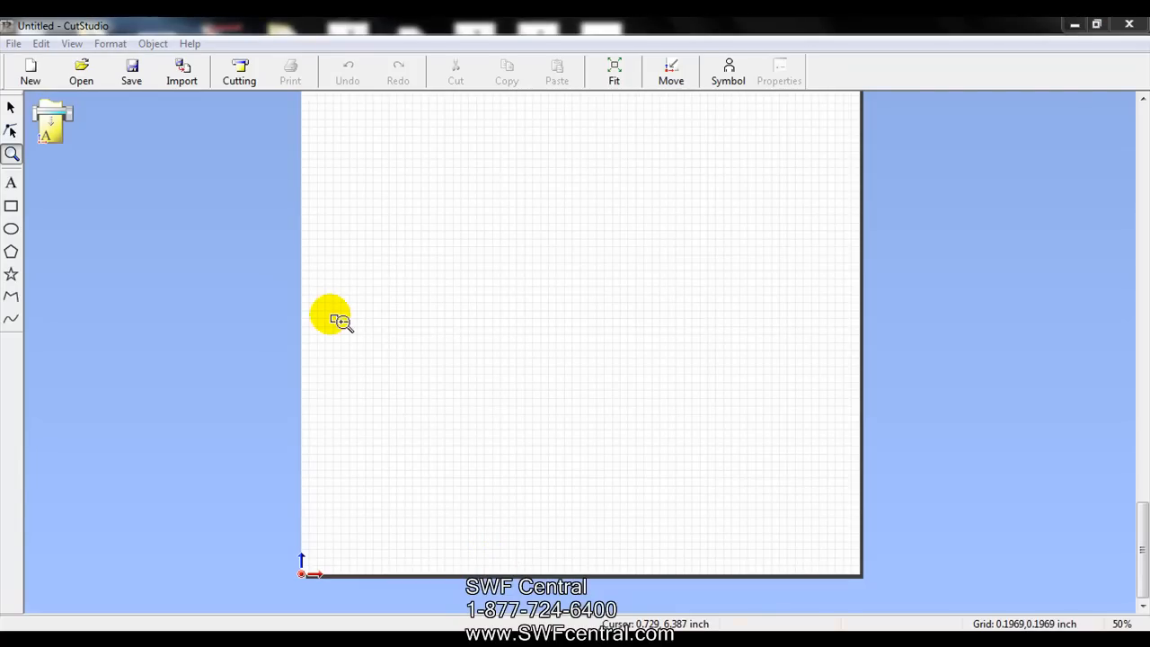
Review the General, Colors, Grid and Curve settings in the preferences
click(14, 45)
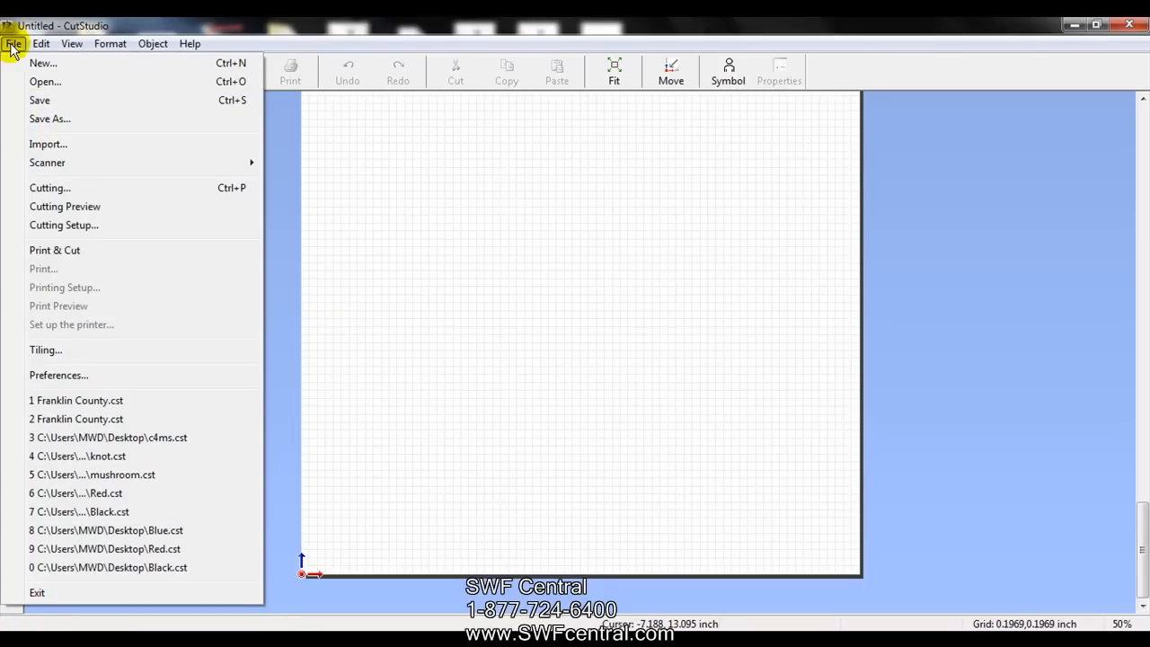
click(71, 377)
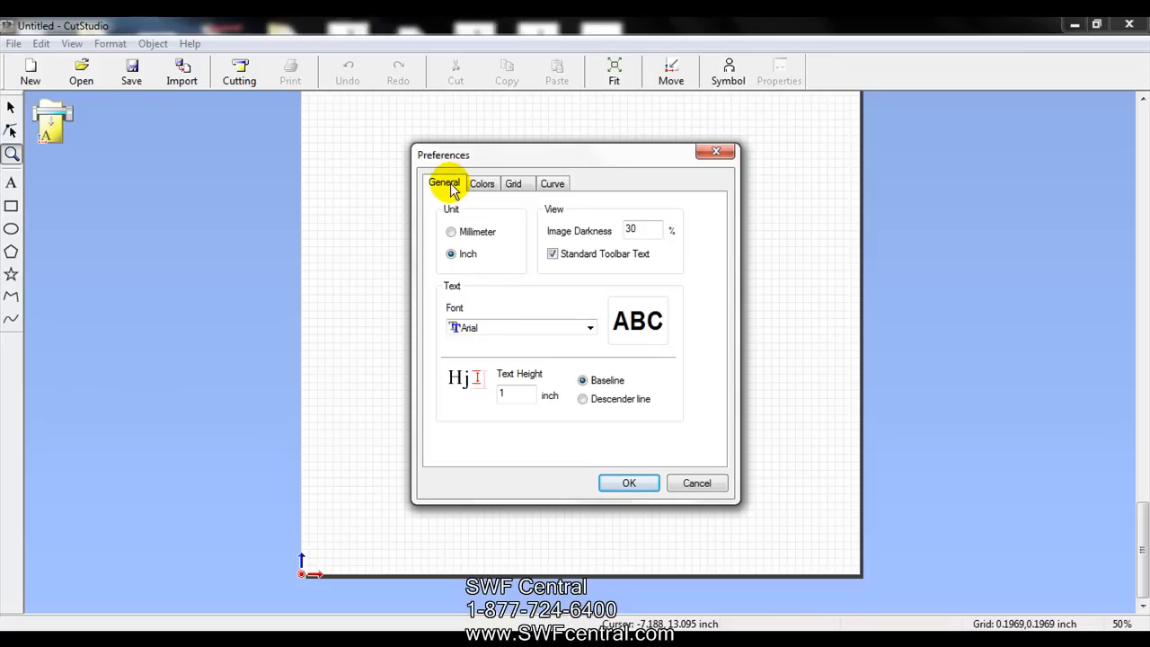
click(480, 182)
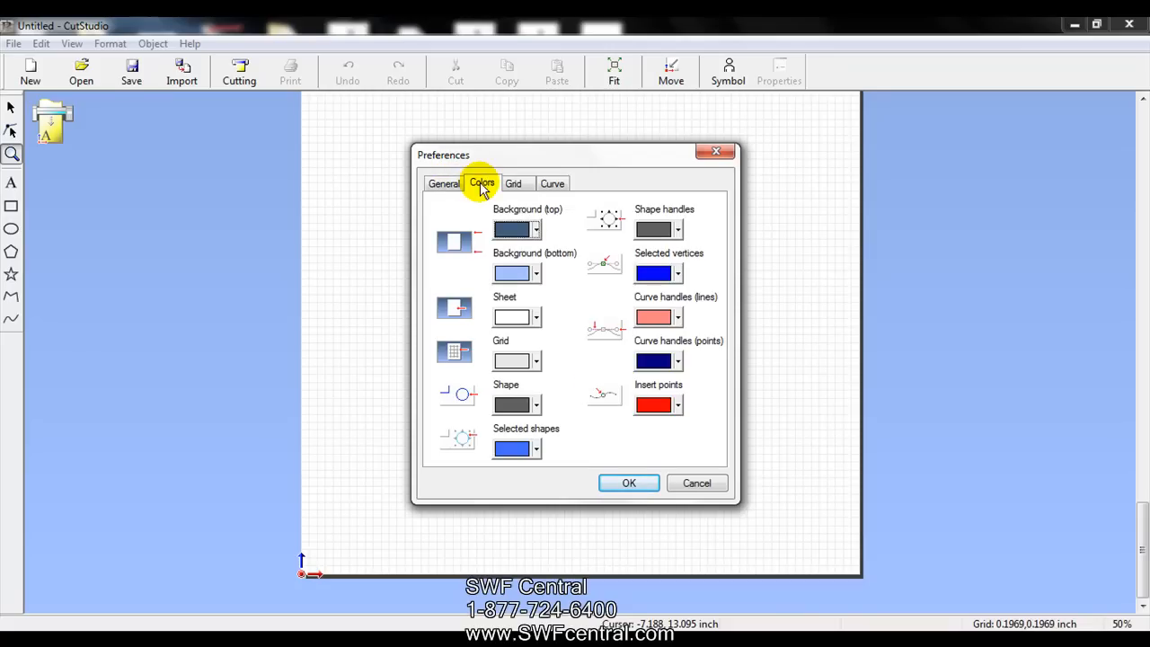
click(517, 184)
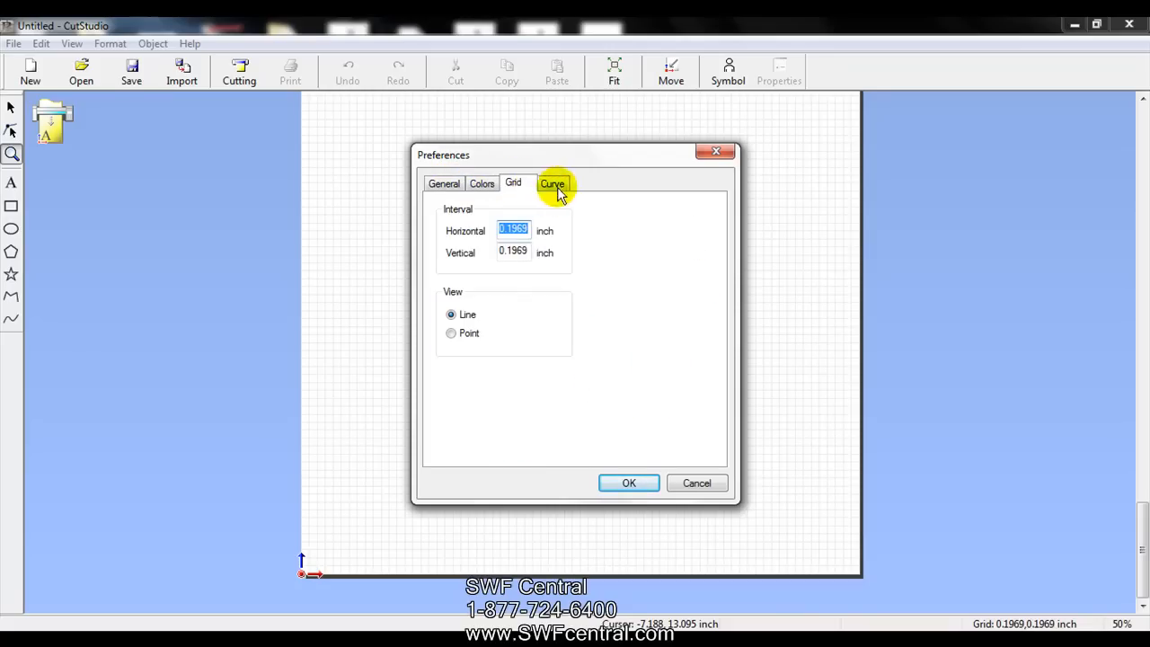
click(553, 185)
click(440, 186)
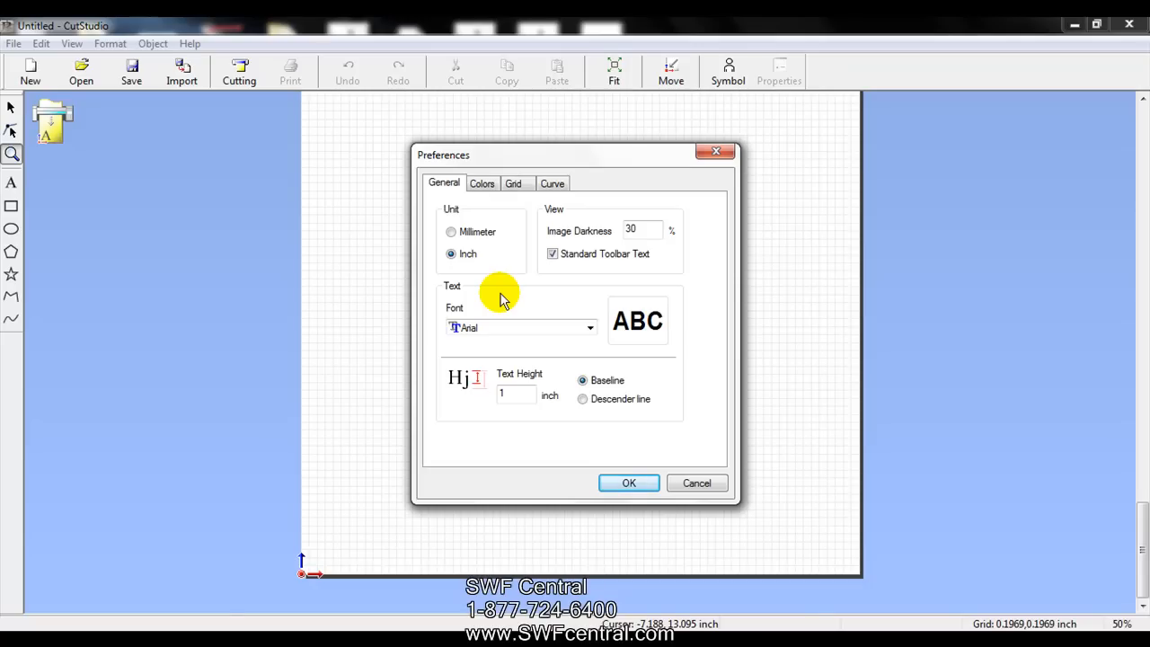
click(485, 183)
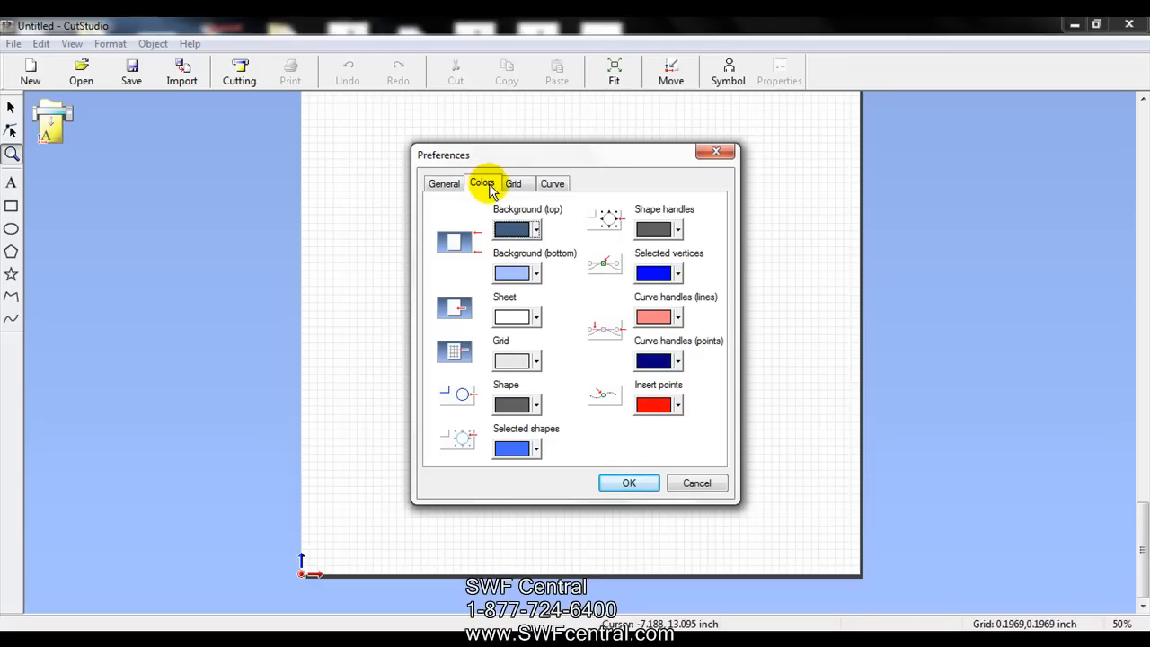
click(514, 183)
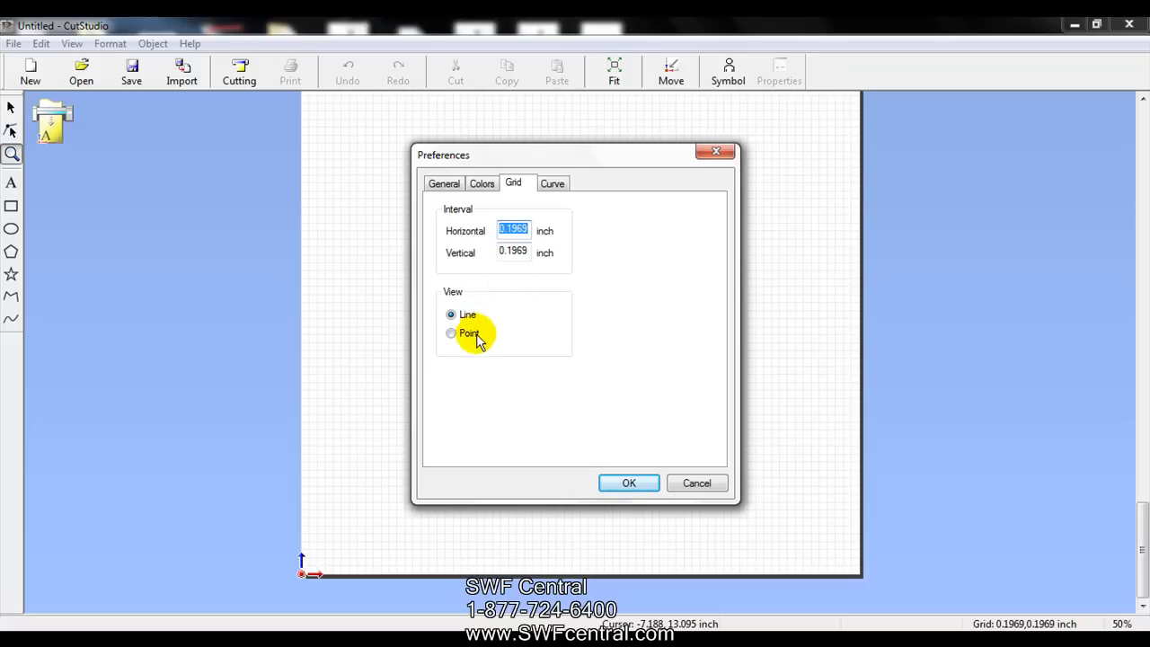
click(555, 184)
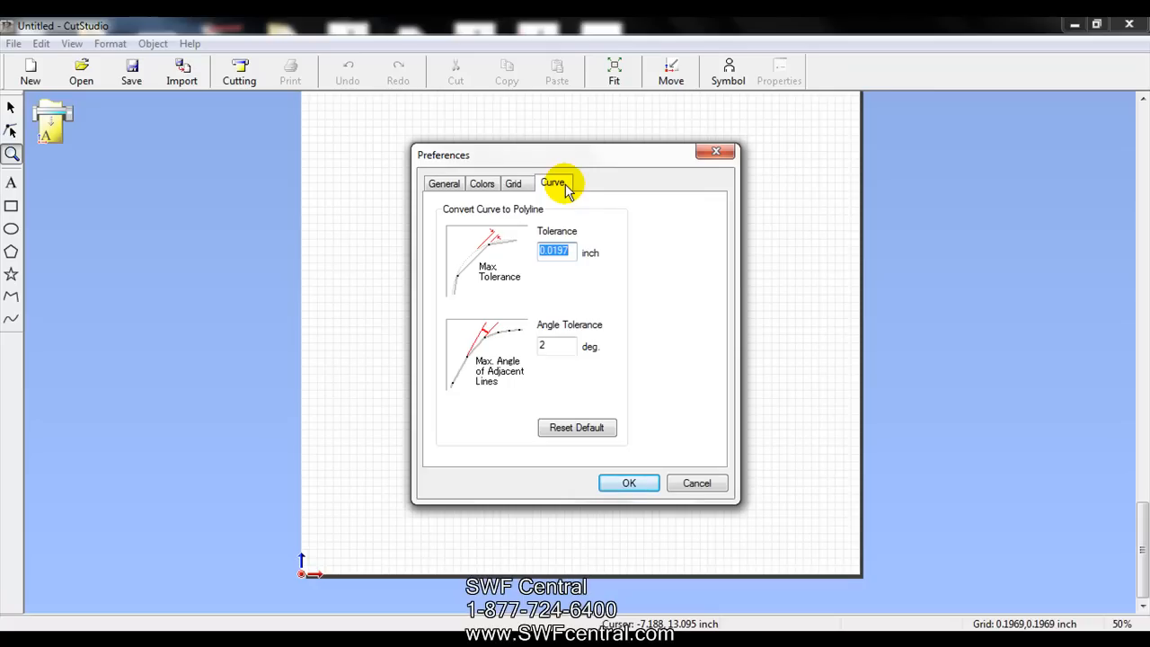
click(636, 488)
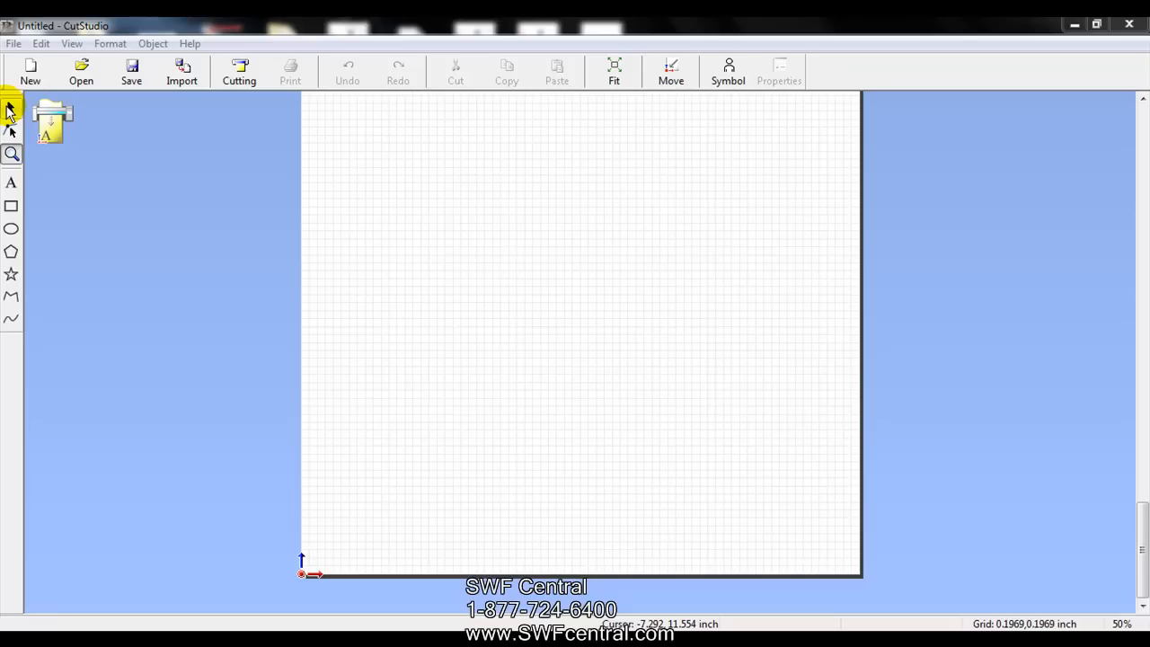
Switch to the selection tool and open the design Franklin County.cst from the Desktop
click(11, 110)
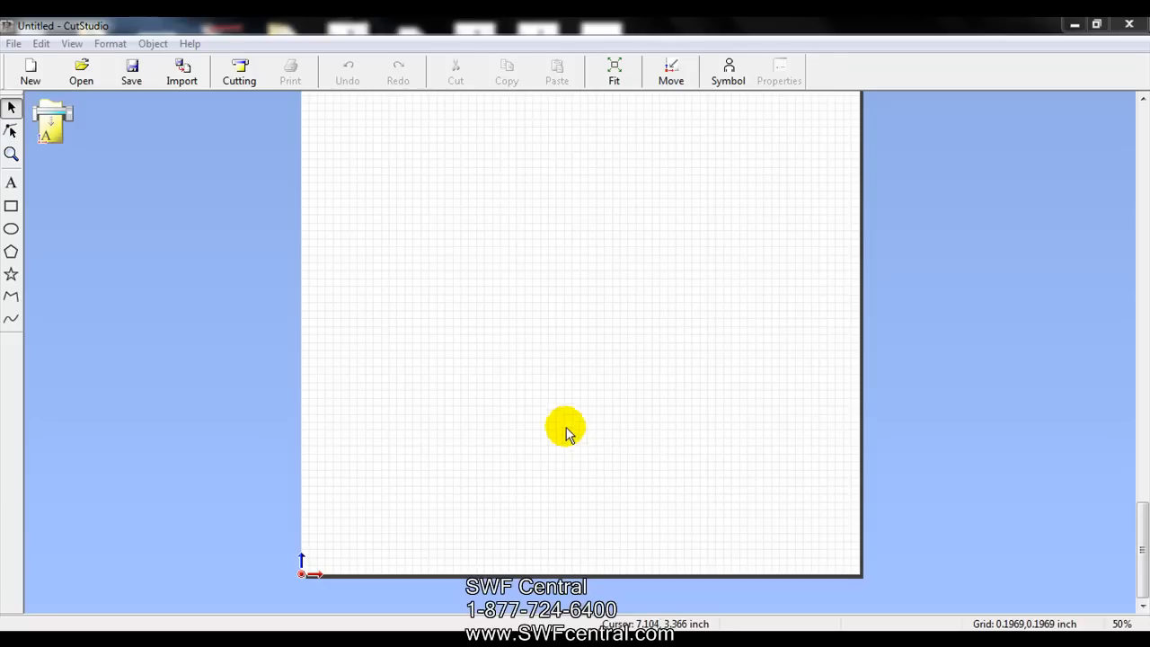
click(82, 75)
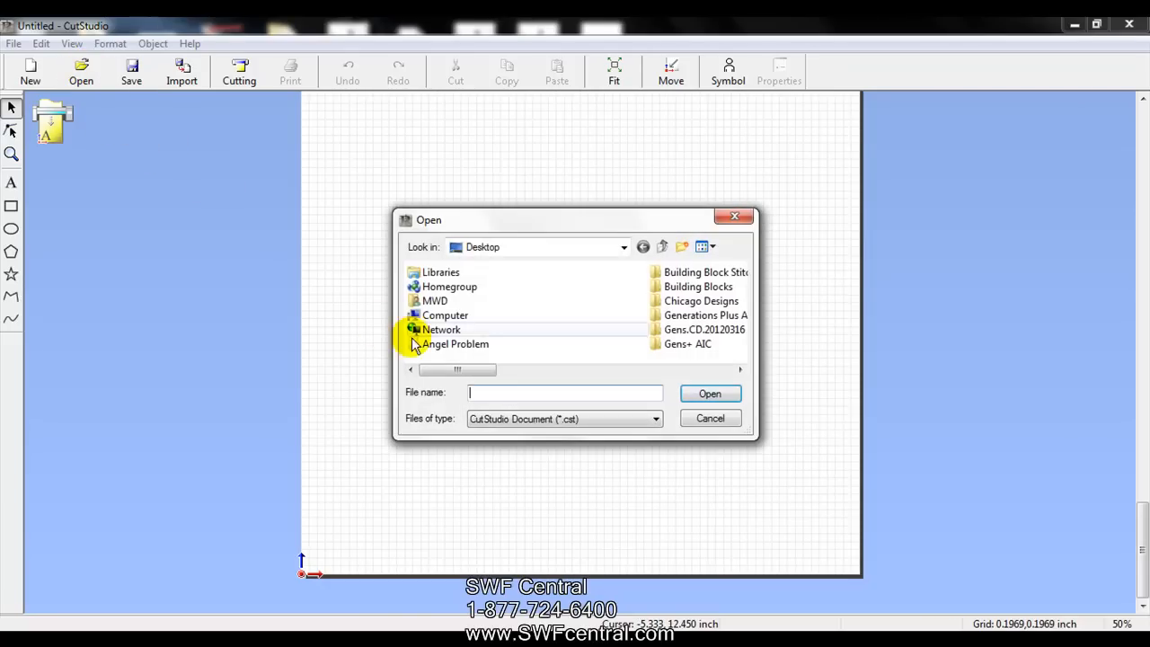
drag(480, 371, 637, 368)
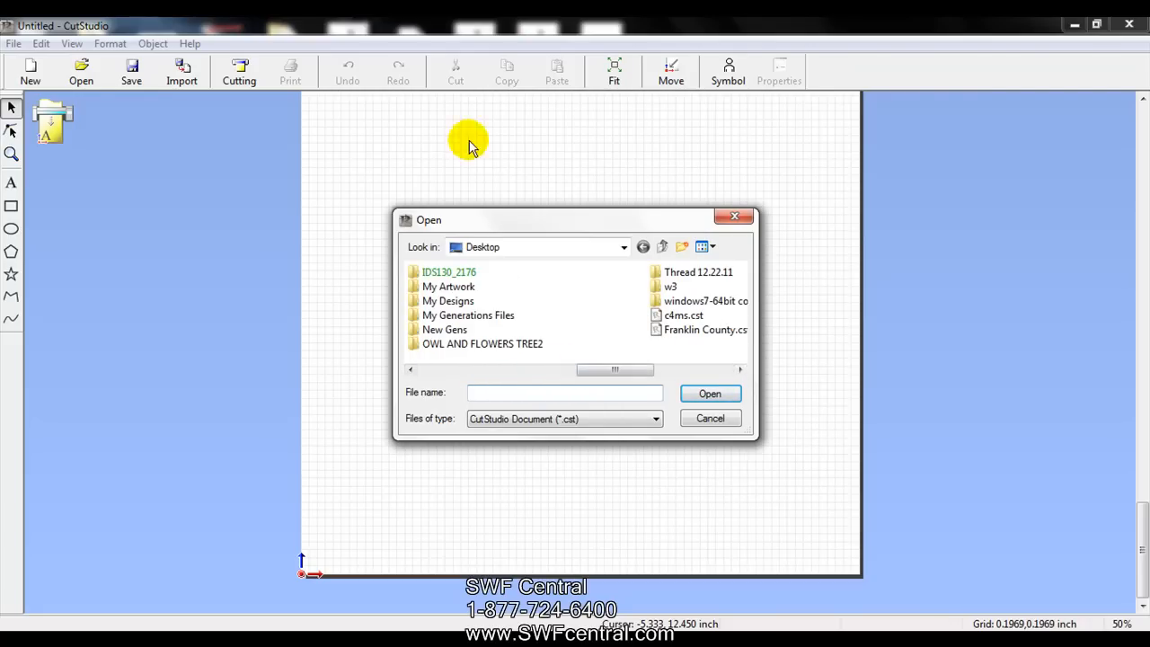
click(692, 336)
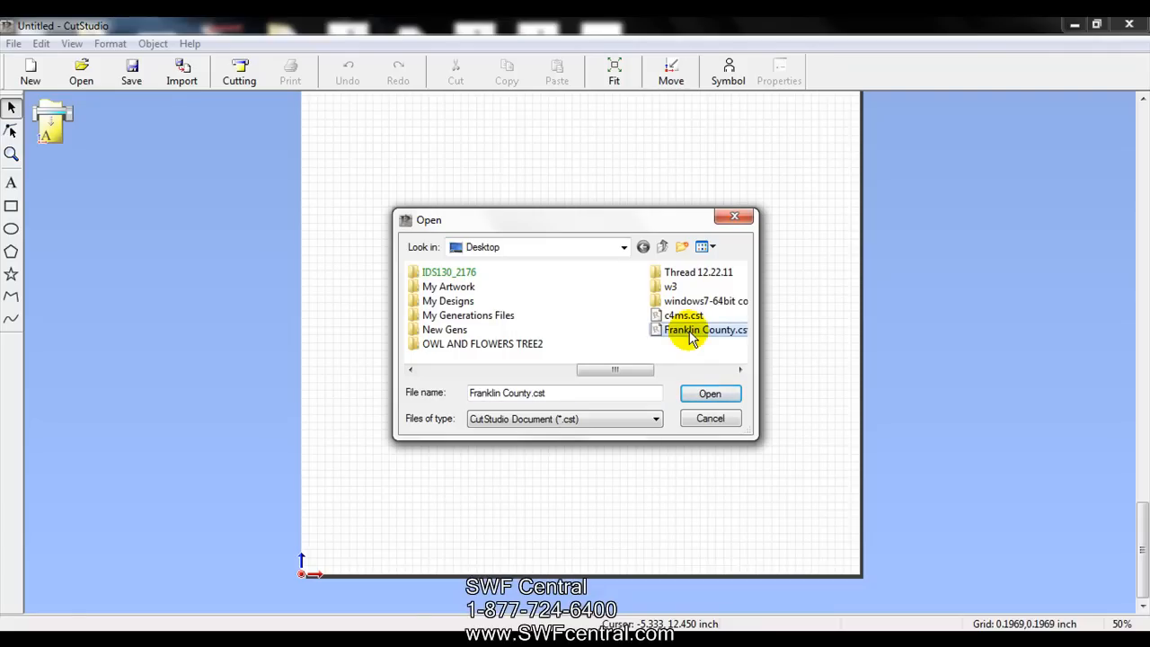
click(702, 398)
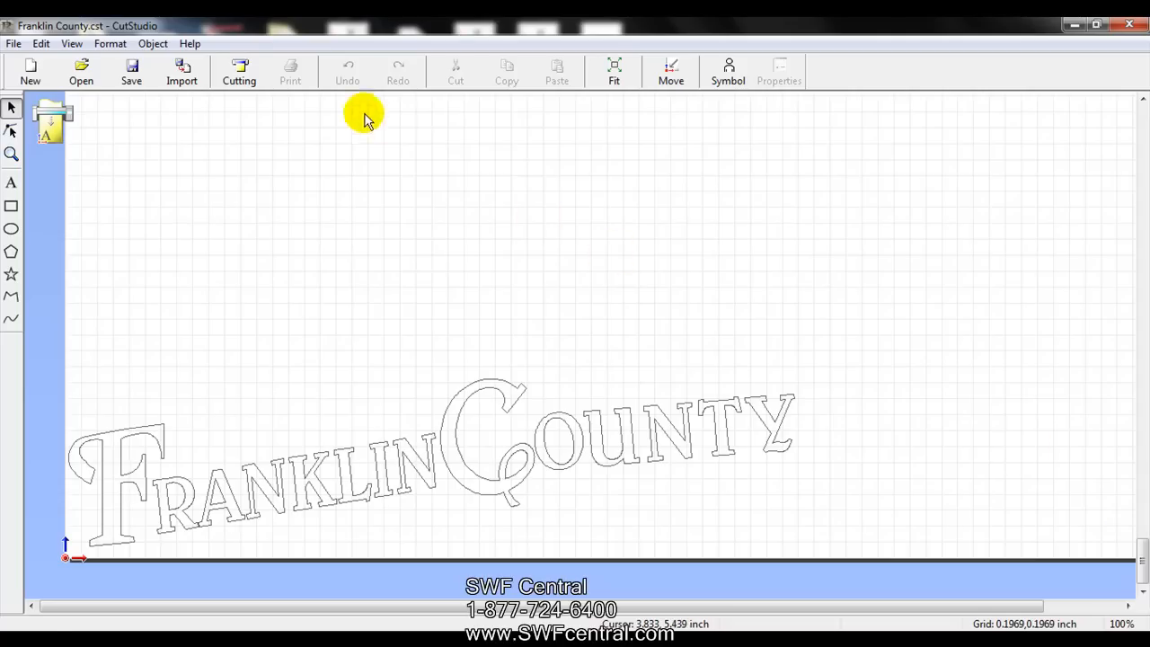
Send the entire Franklin County design to the Roland GX-300 for cutting
click(255, 83)
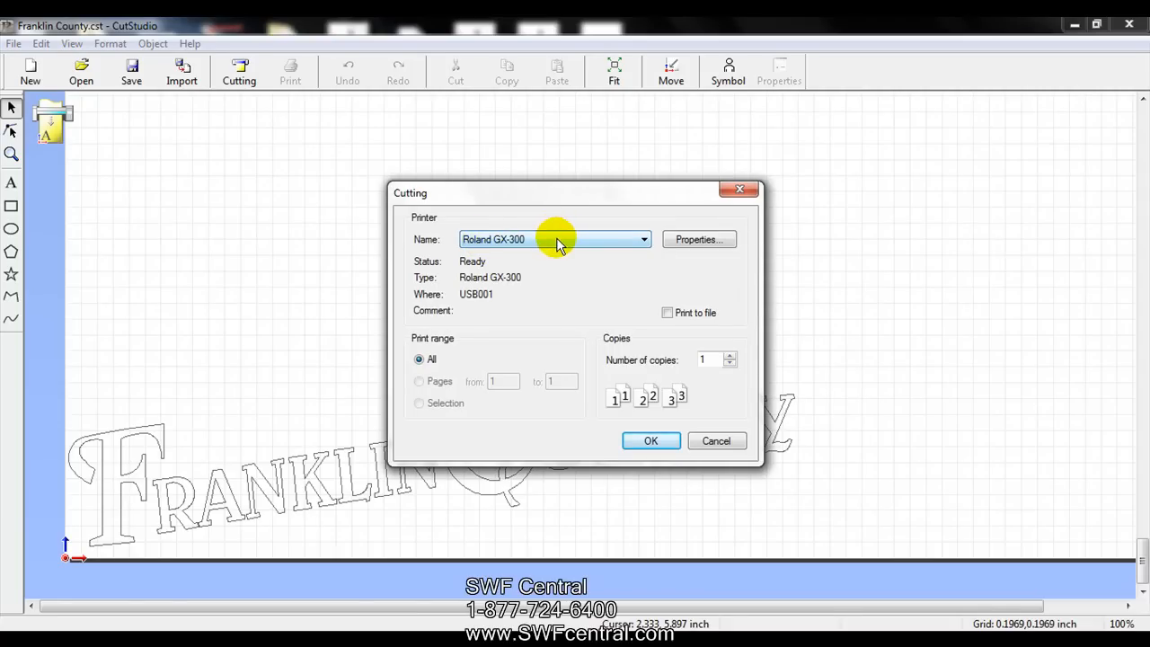
click(652, 441)
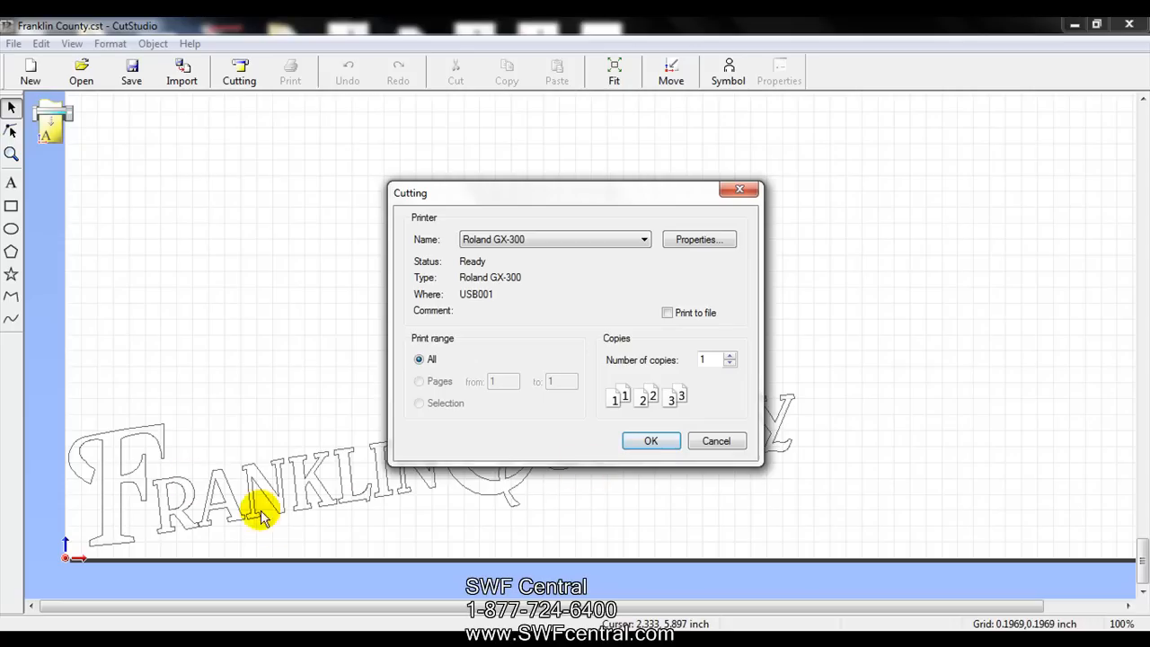
click(652, 441)
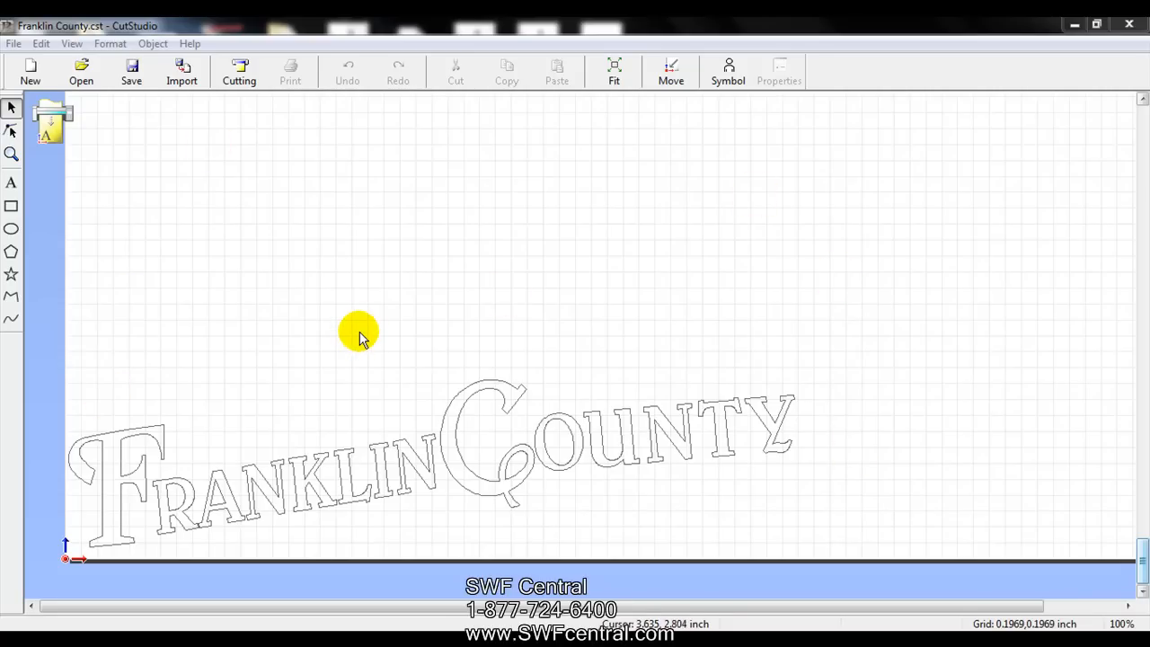
Cut only the letters F, both Ns of Franklin and the O on the Roland GX-300 with the Selection print range, and clear the selection
click(142, 476)
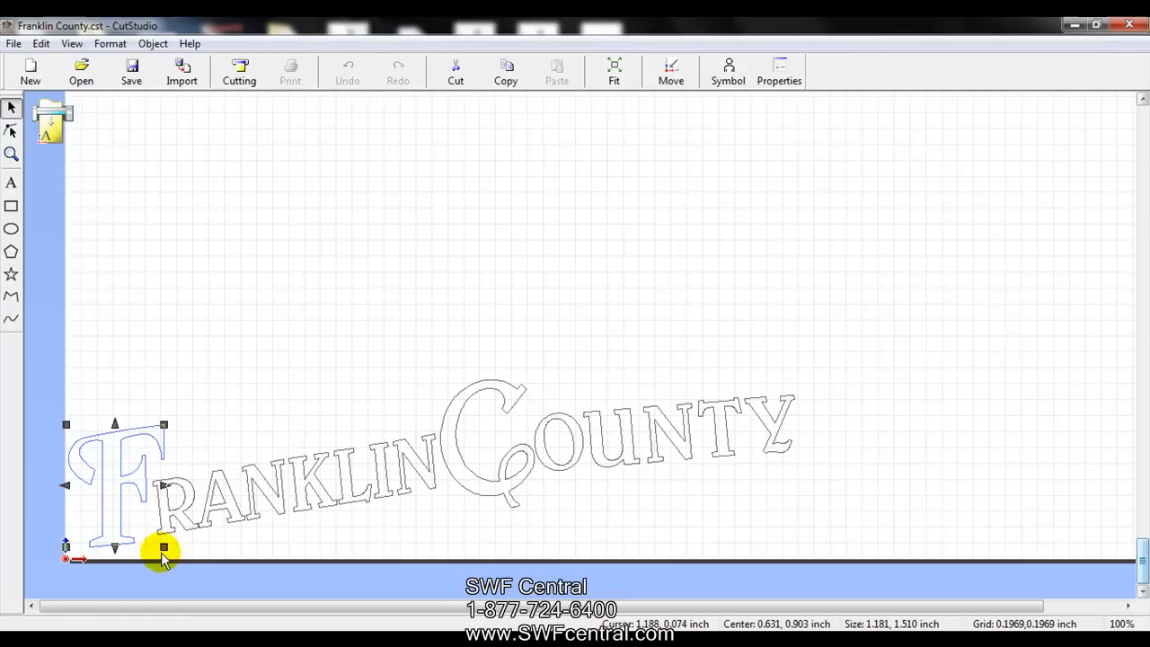
shift+click(269, 487)
shift+click(413, 460)
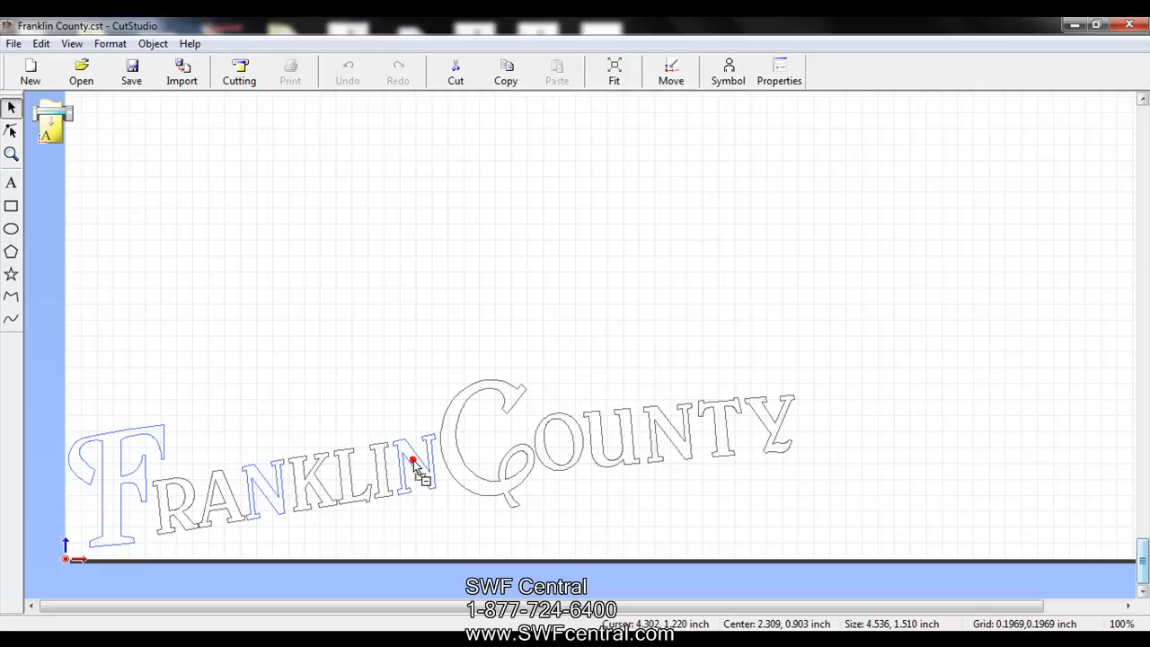
shift+click(582, 438)
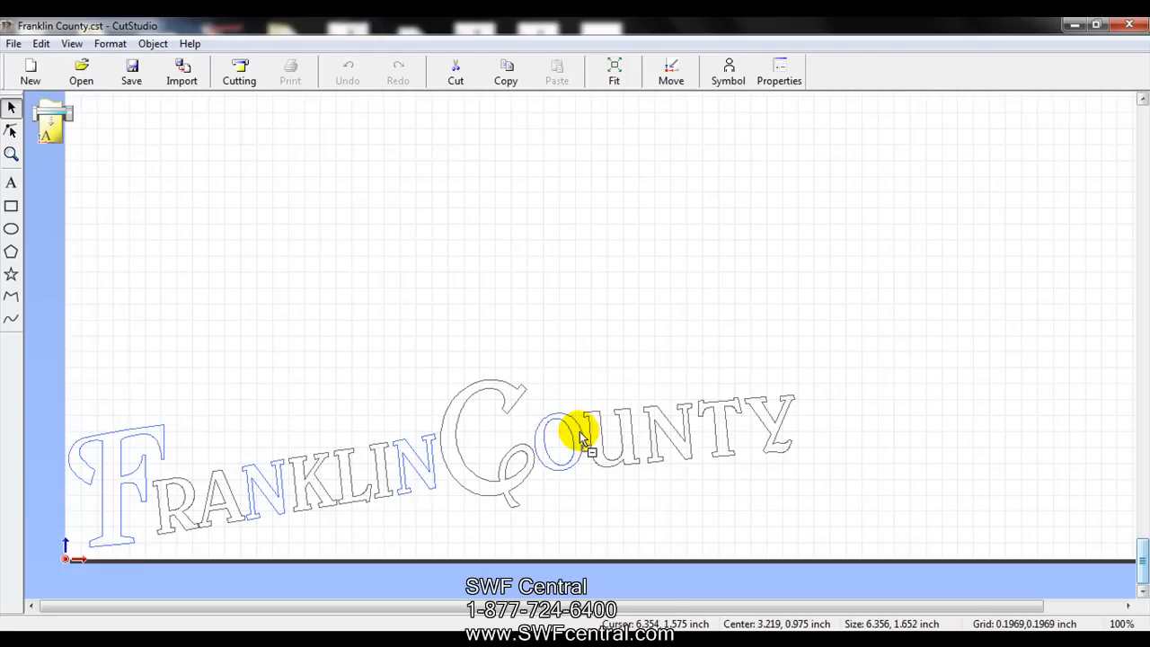
click(239, 83)
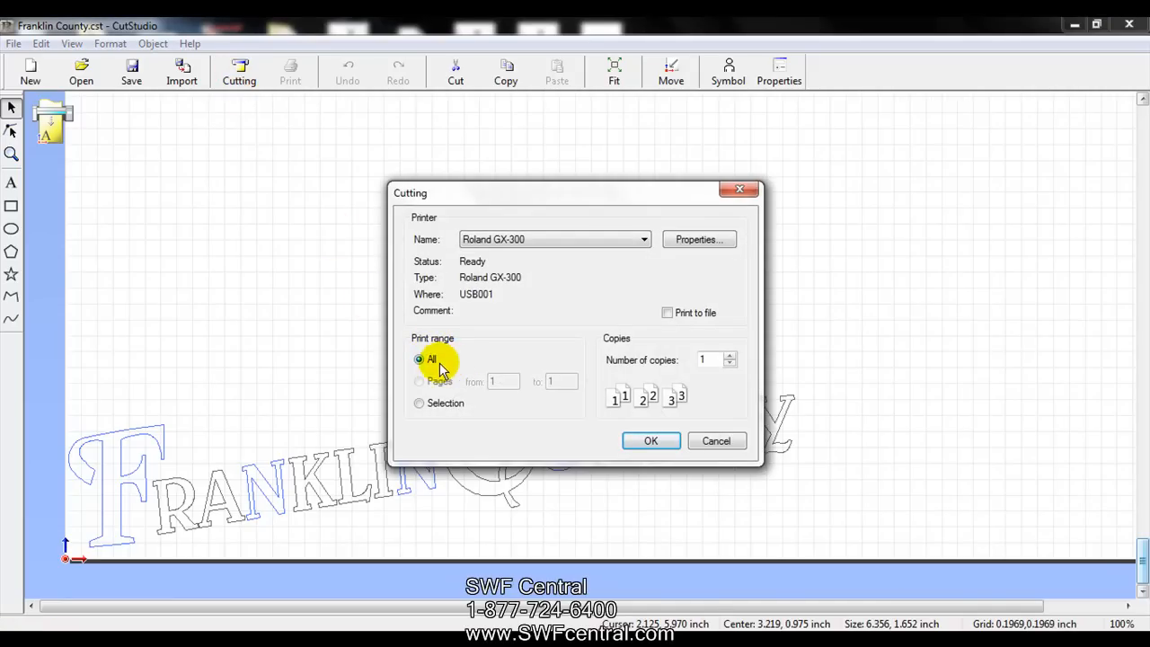
click(419, 404)
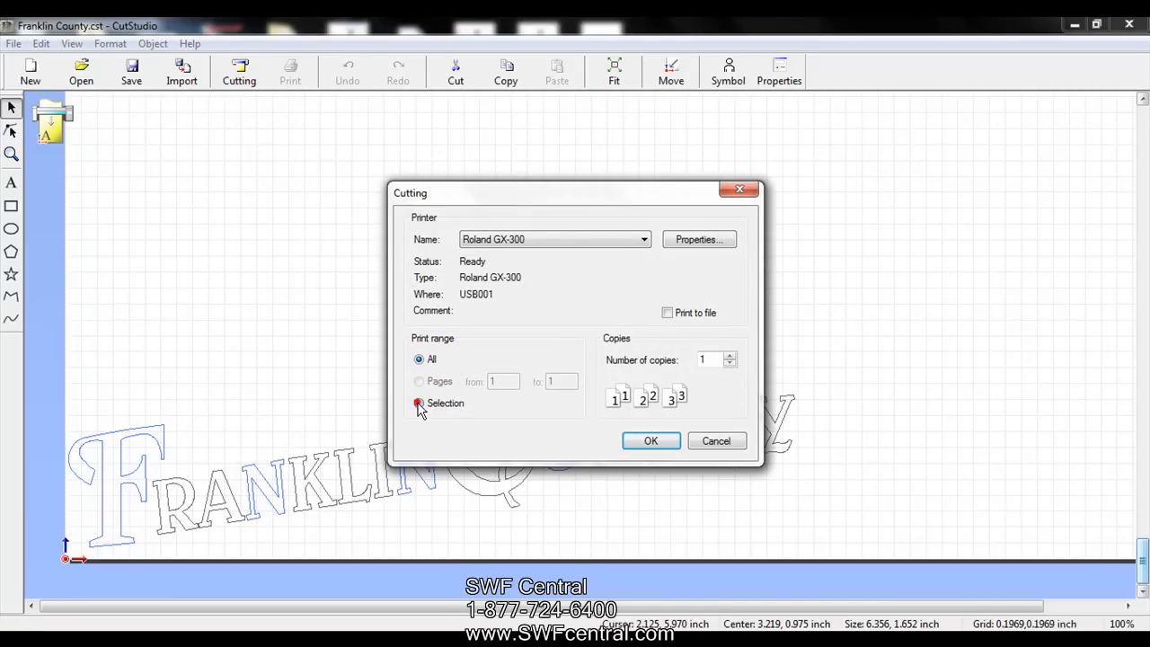
click(662, 444)
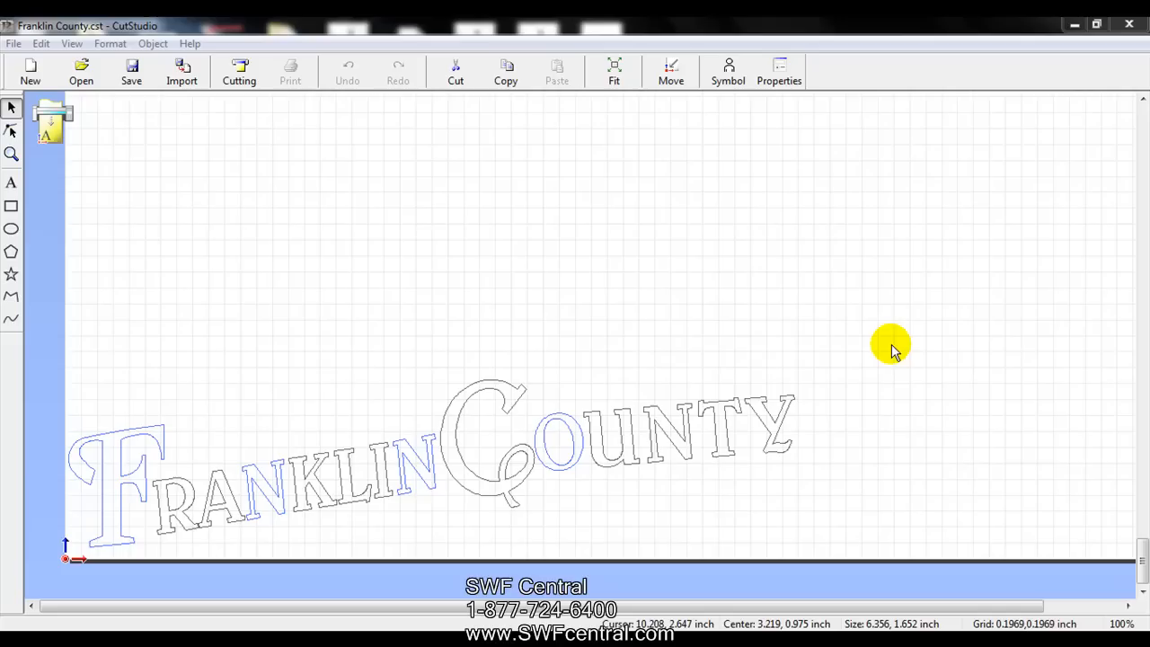
click(889, 347)
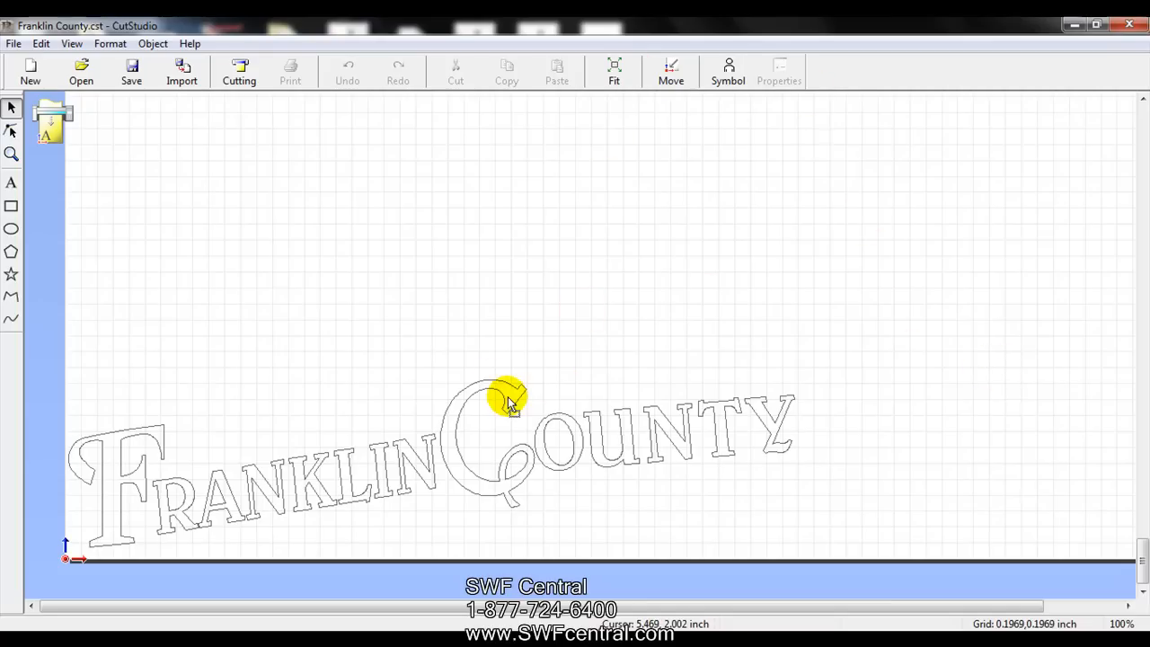
Fit the view to the whole lettering, to the large letter C alone, and back to the whole lettering
click(620, 74)
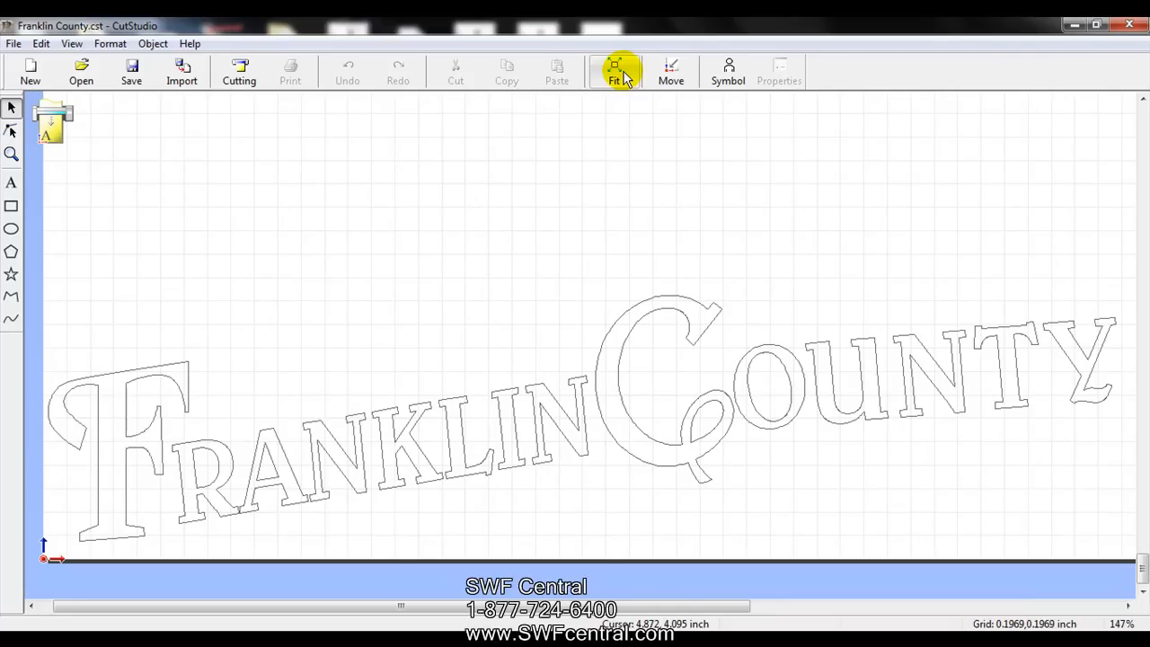
click(692, 315)
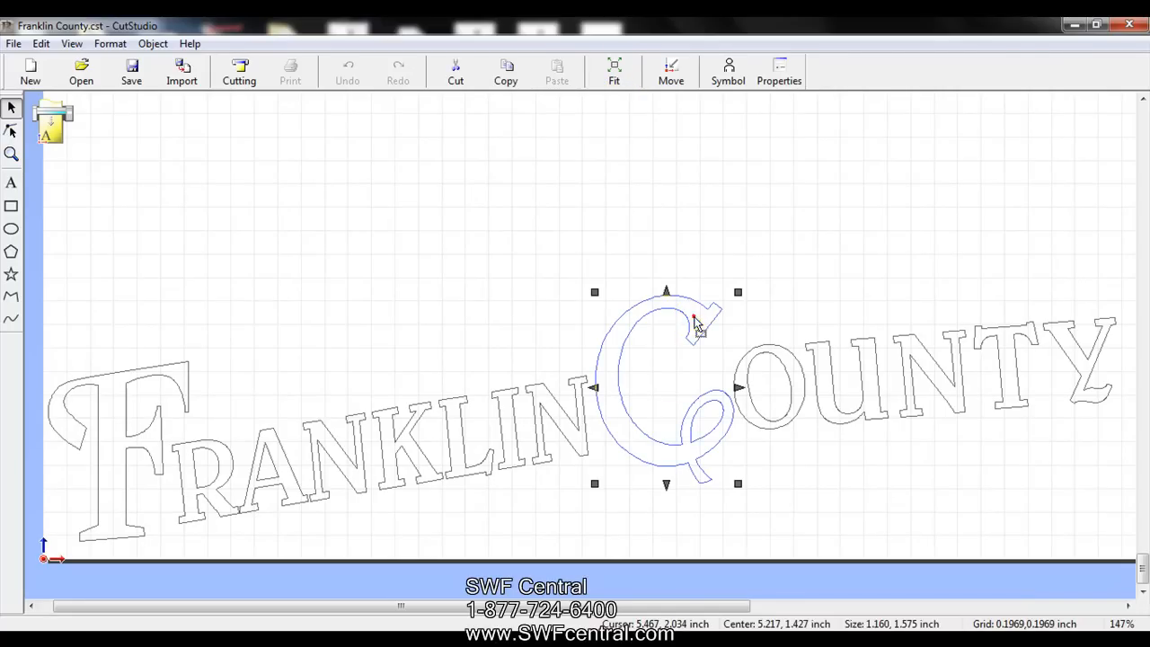
click(620, 75)
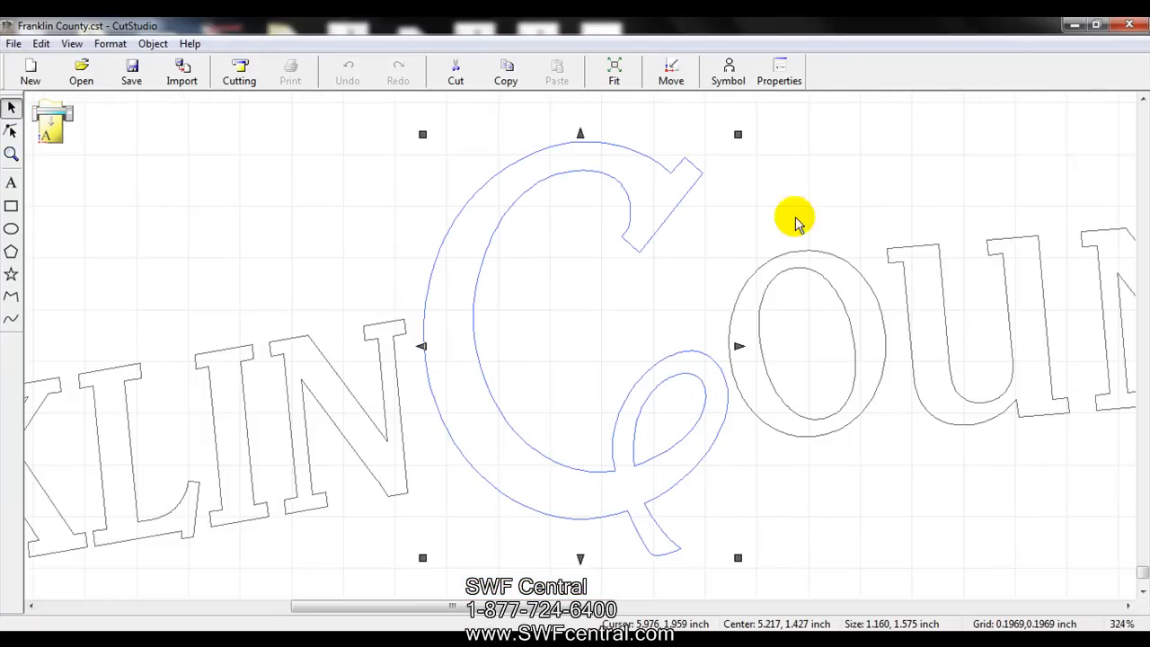
click(866, 177)
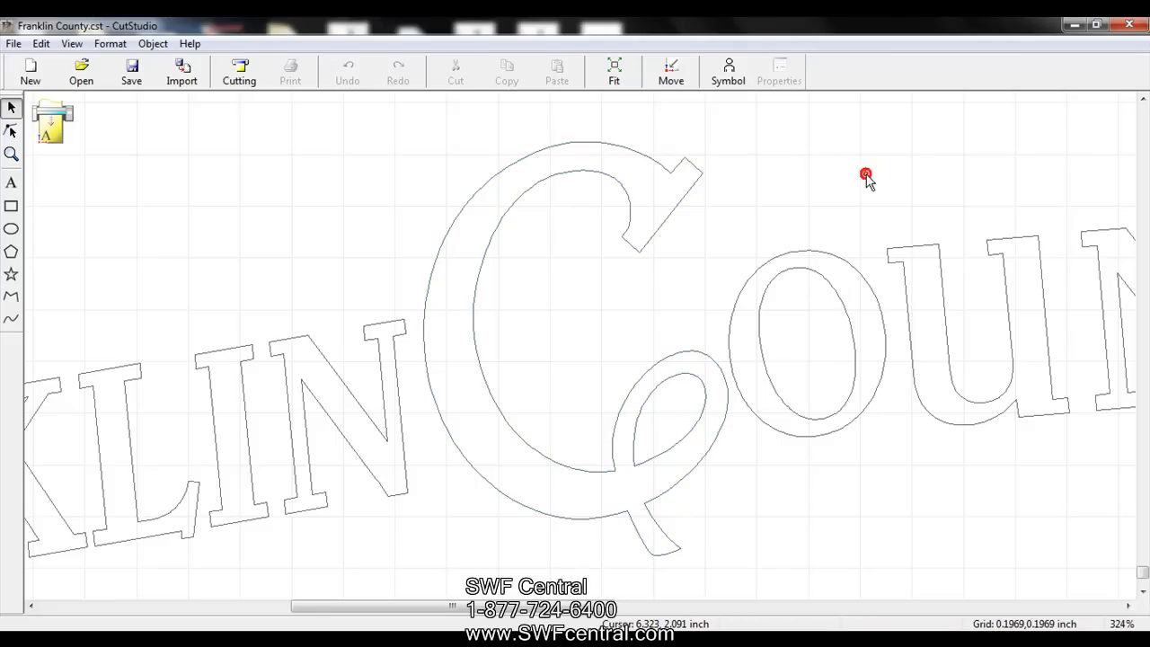
click(620, 81)
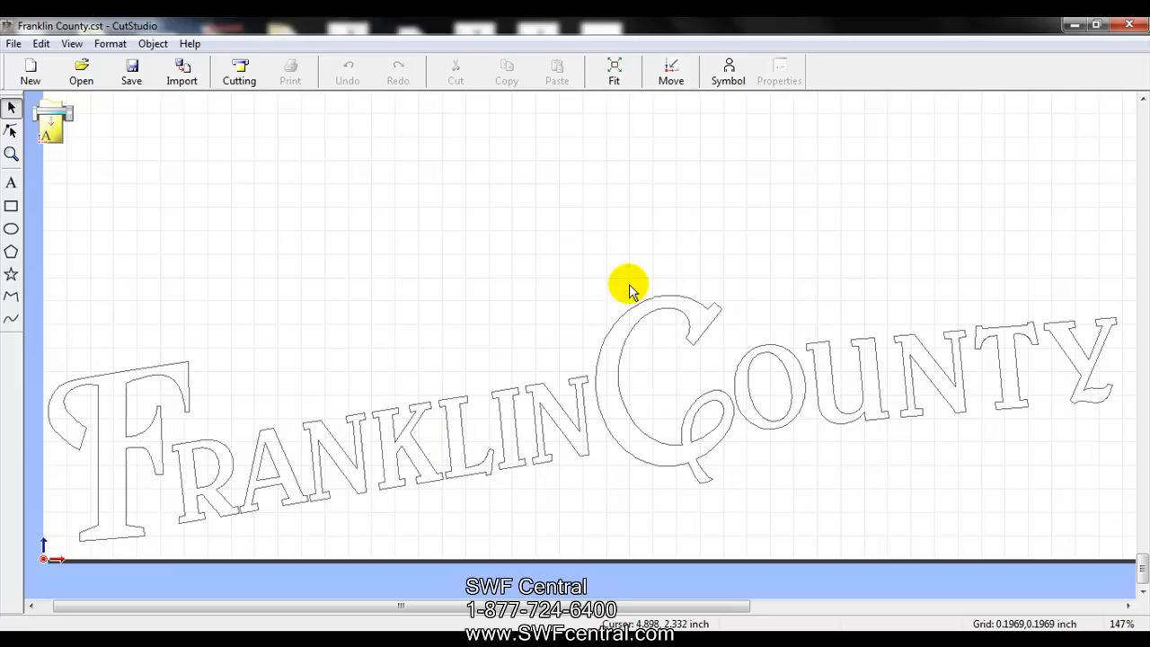
Try moving the whole lettering to the page origin, and undo the move
click(670, 70)
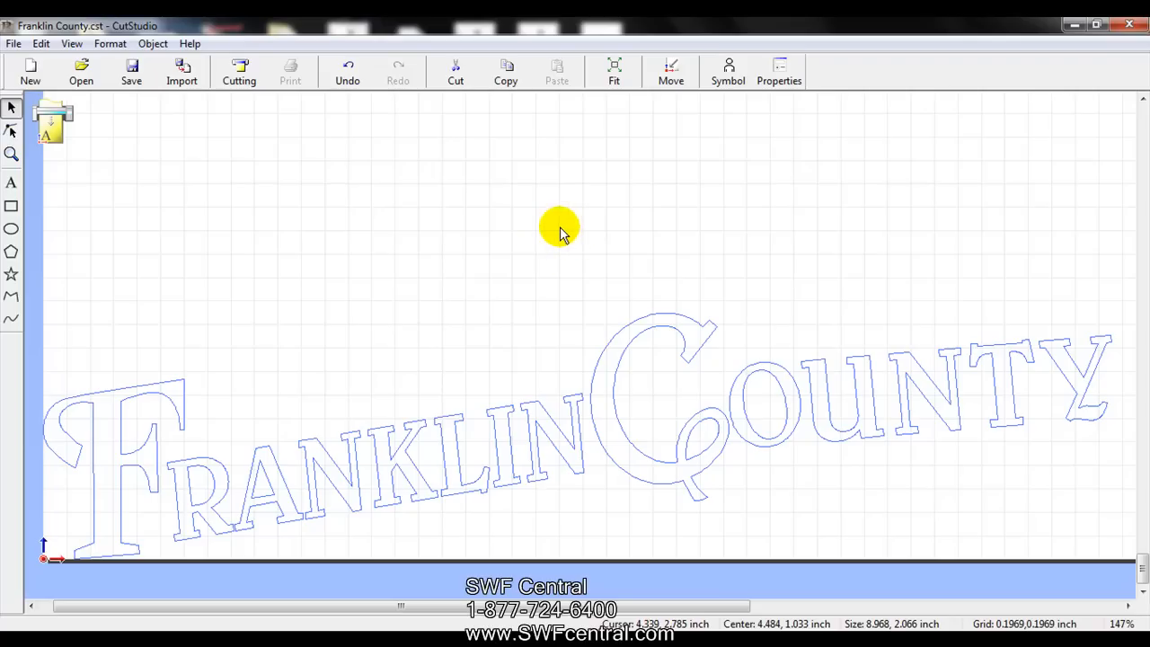
click(349, 71)
click(626, 246)
Try moving only the large letter C to the page origin, and undo the move
click(662, 301)
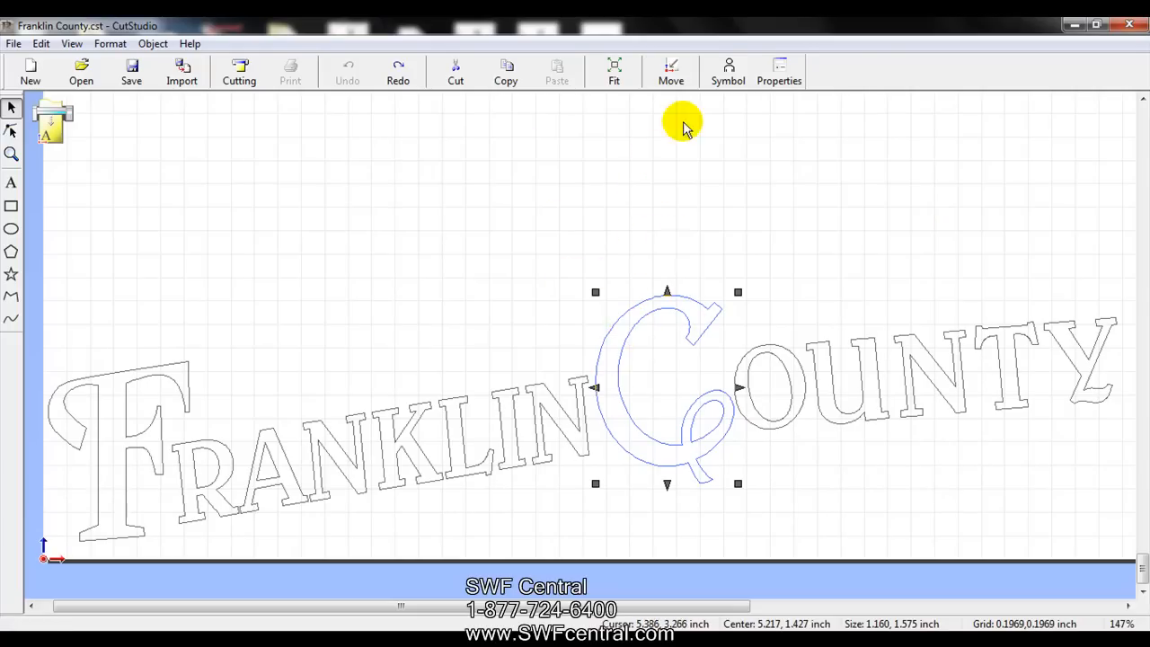
click(672, 72)
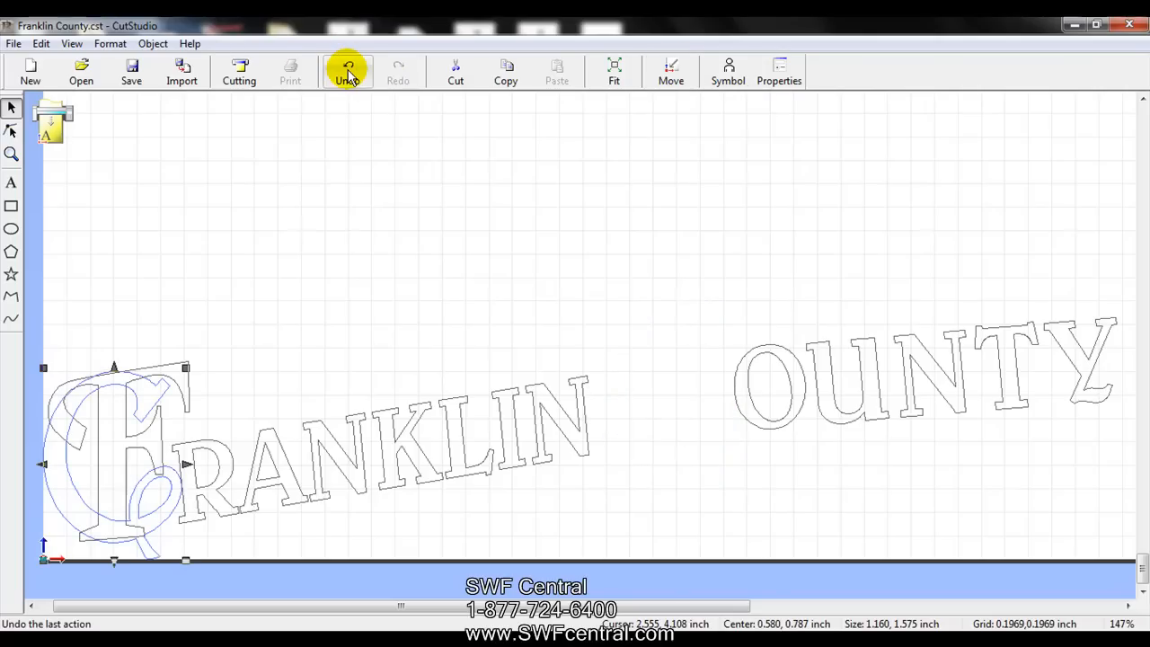
click(431, 238)
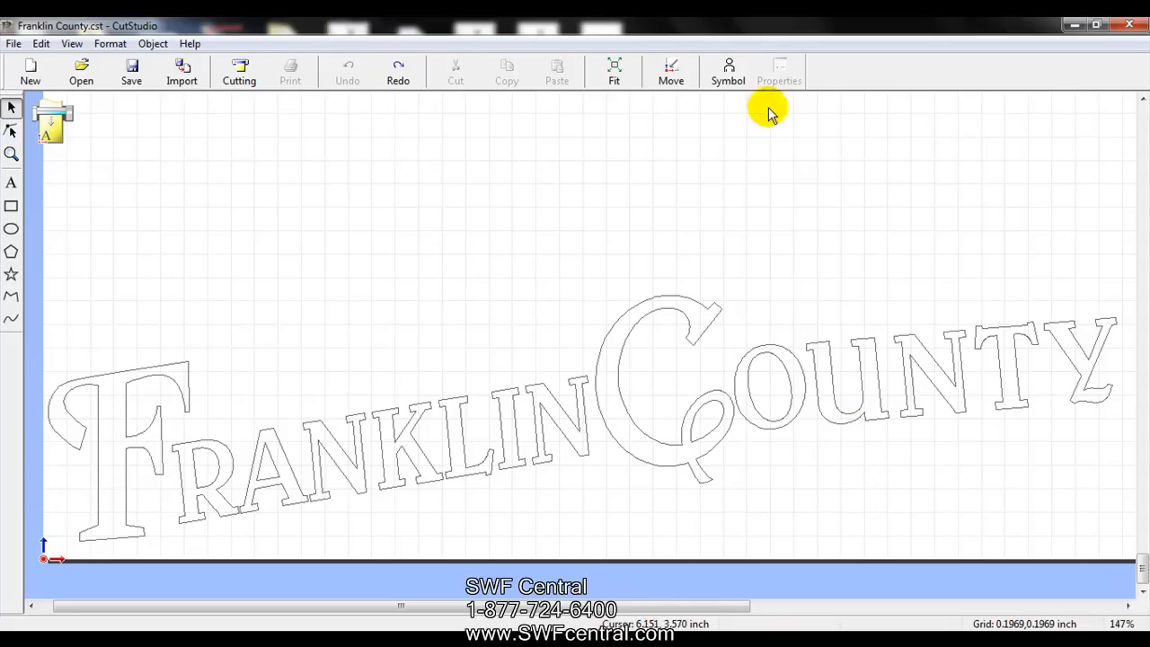
Move the entire Franklin County lettering to the page origin and deselect it
click(672, 70)
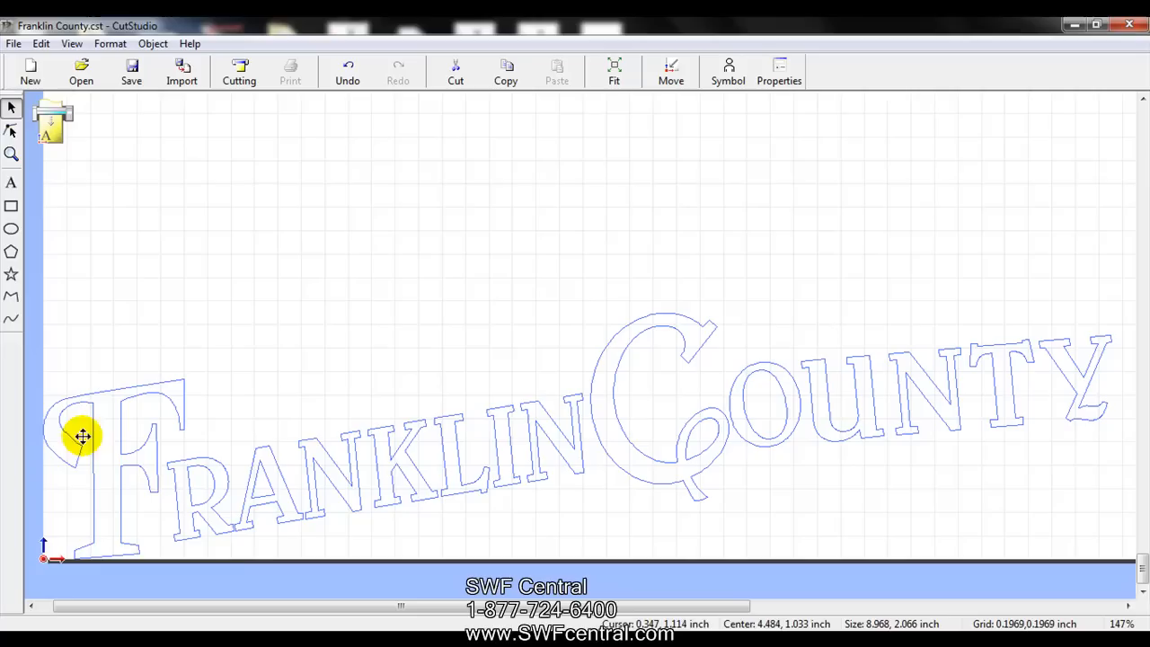
click(345, 336)
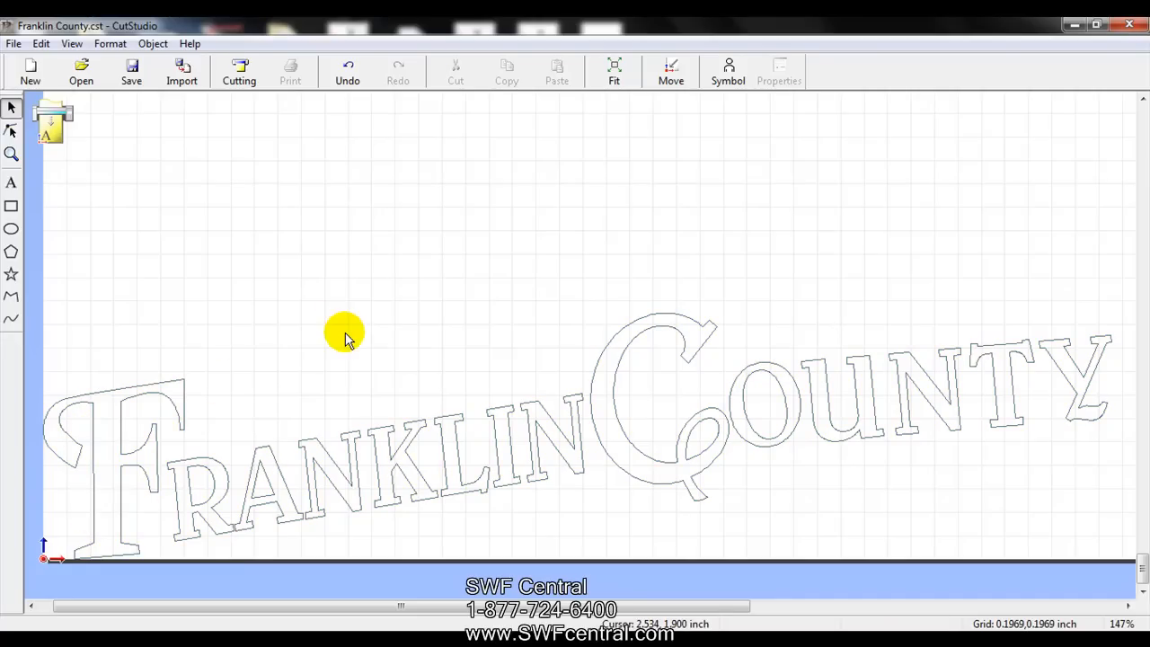